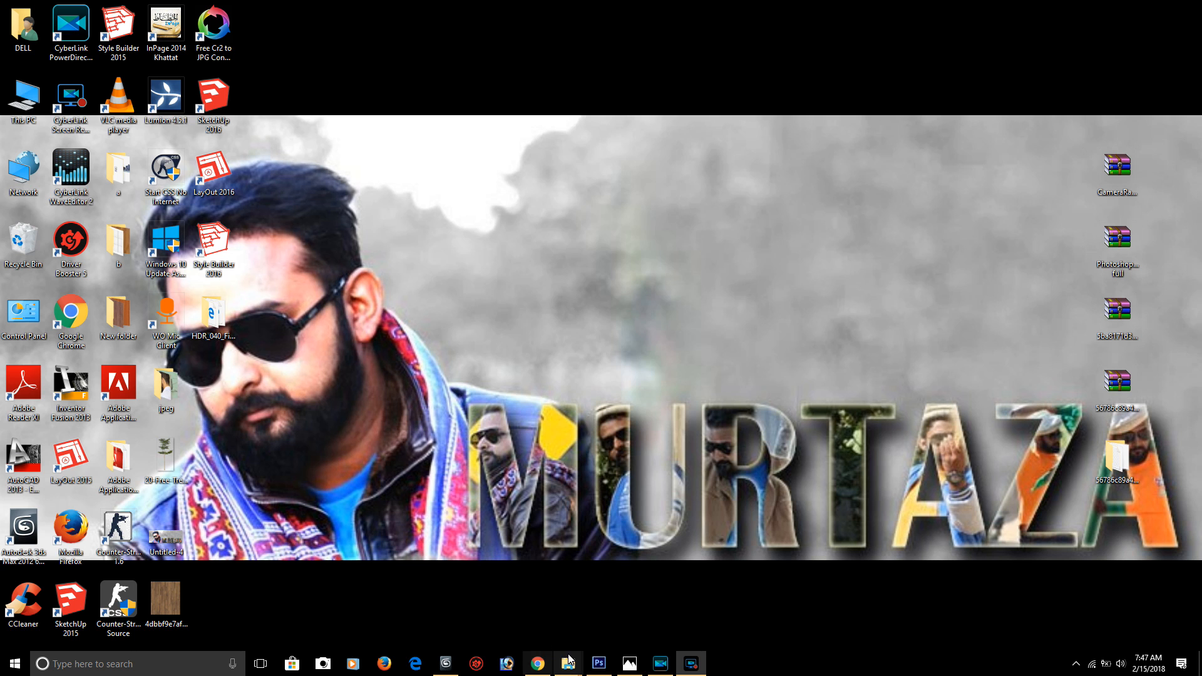
View the house render IMG-20170110-WA0010.jpg in the Photos app.
mouse_move(628, 662)
click(605, 612)
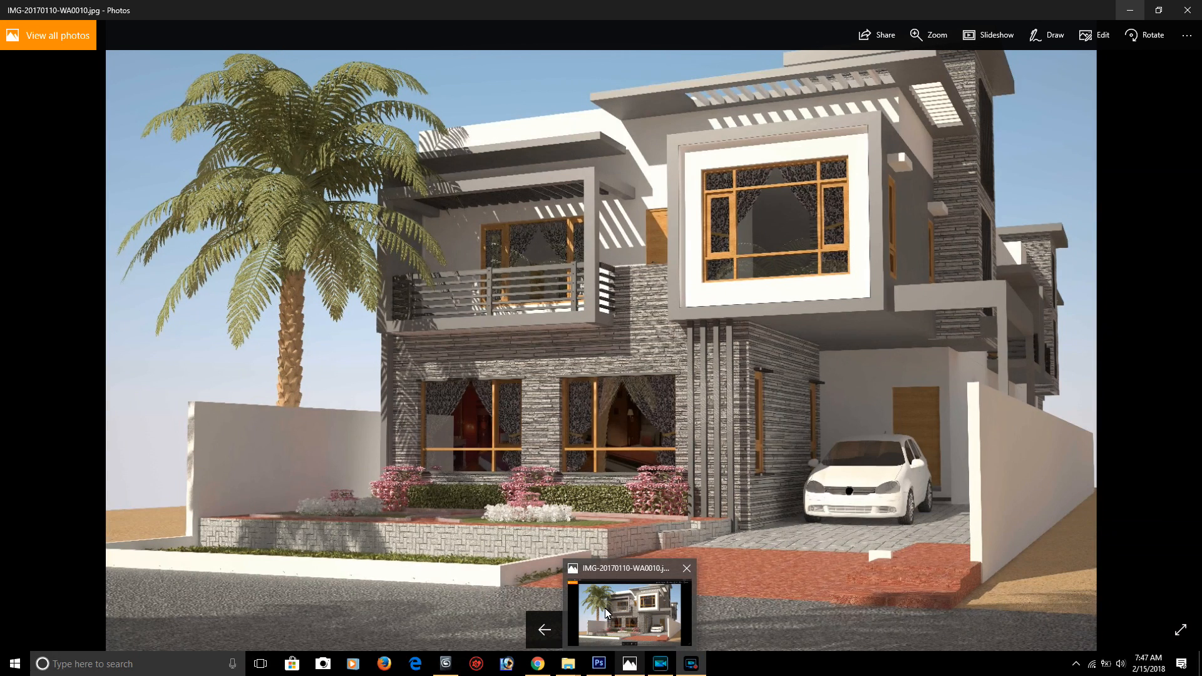
click(605, 612)
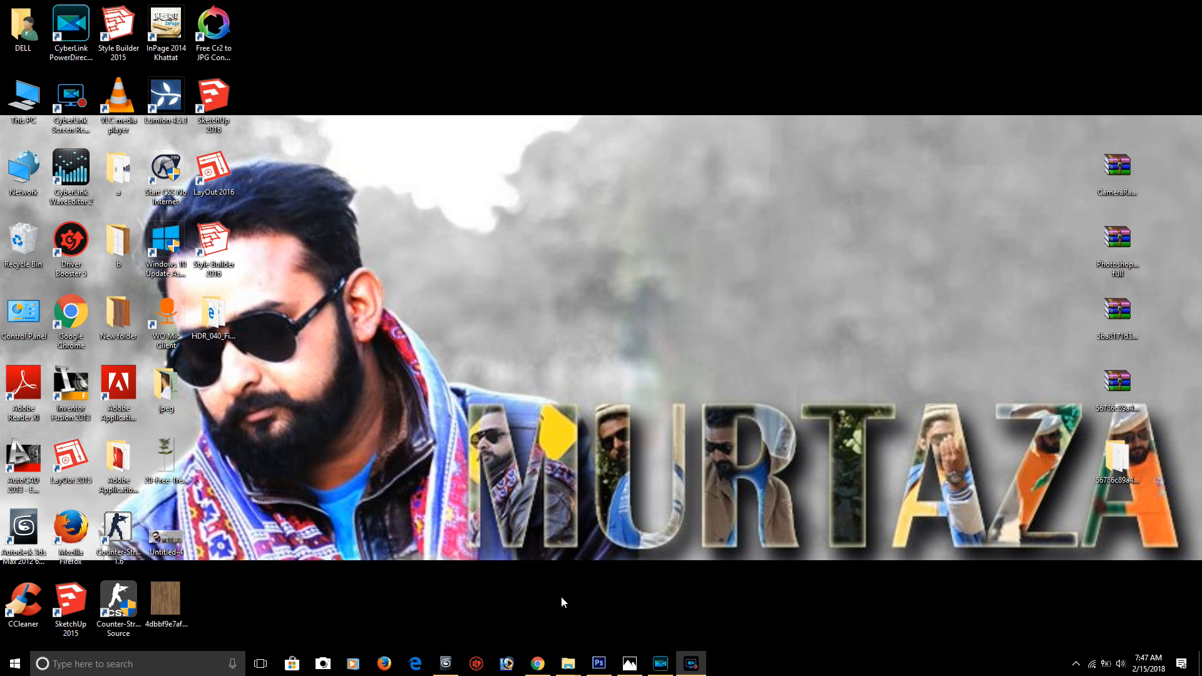
Switch to Photoshop, show the layer list of the house render and duplicate its Background layer.
mouse_move(652, 657)
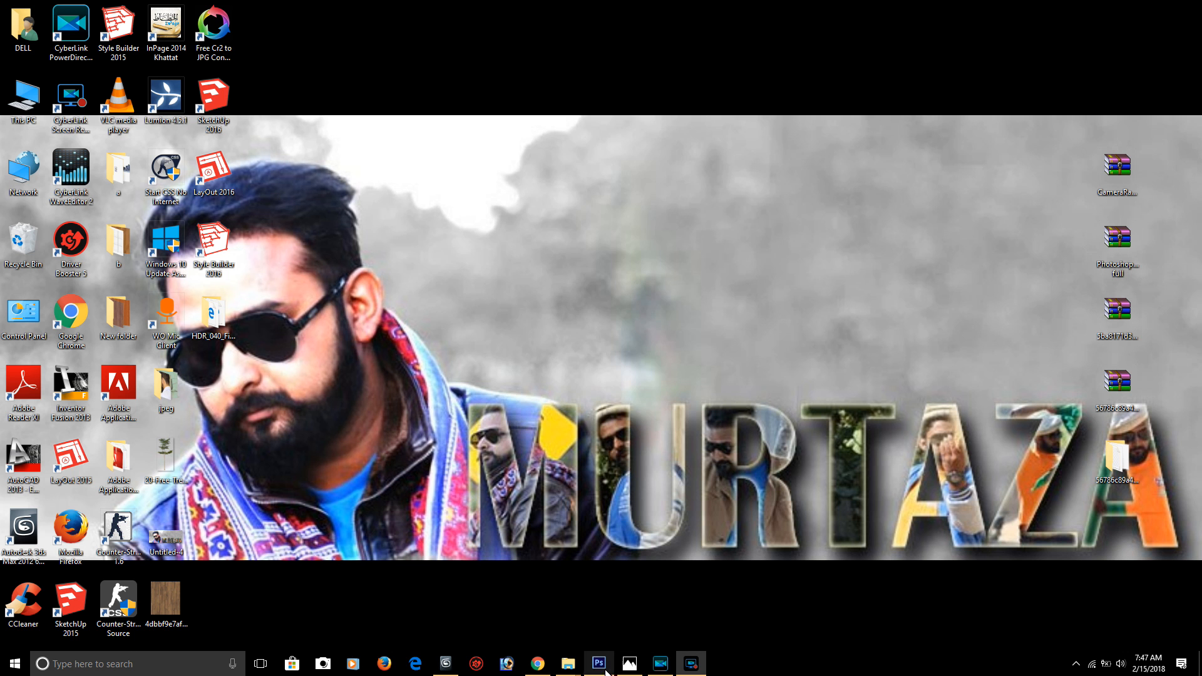
click(605, 670)
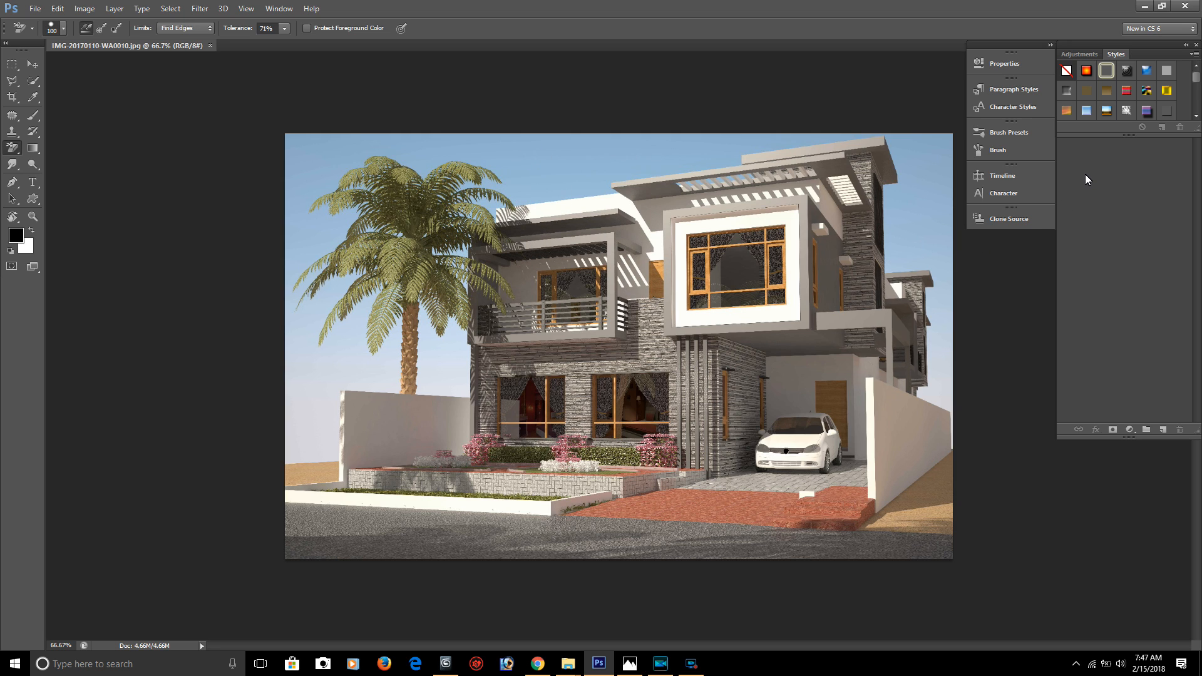
key(F7)
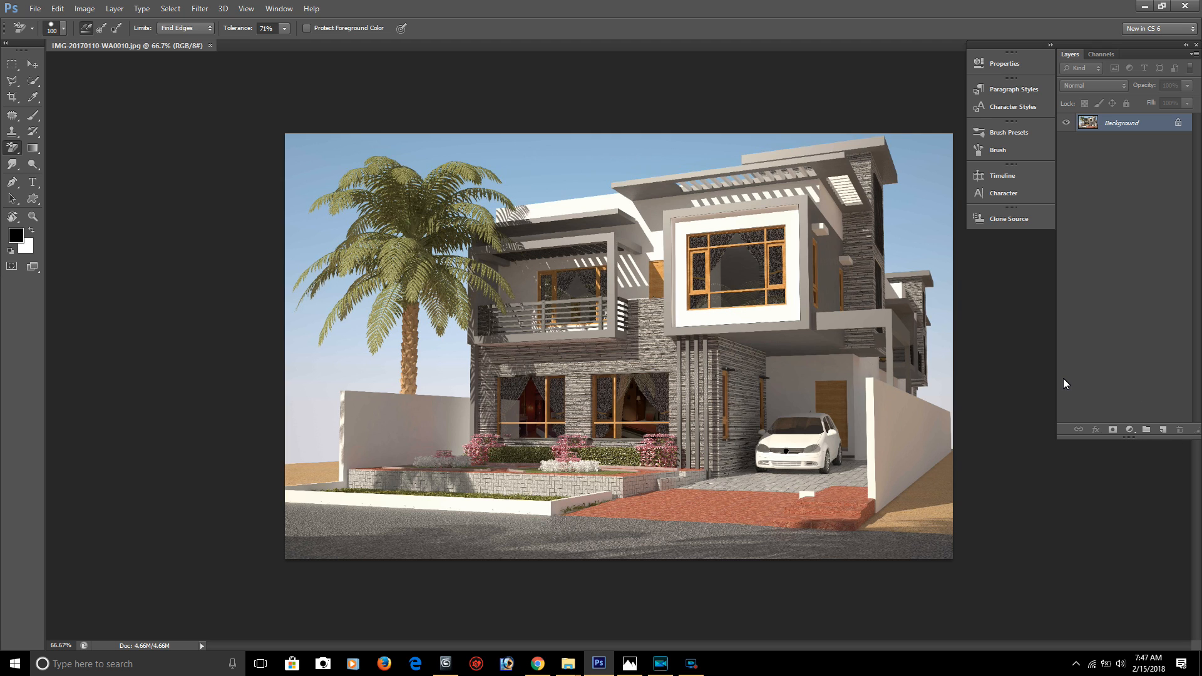
key(ctrl+j)
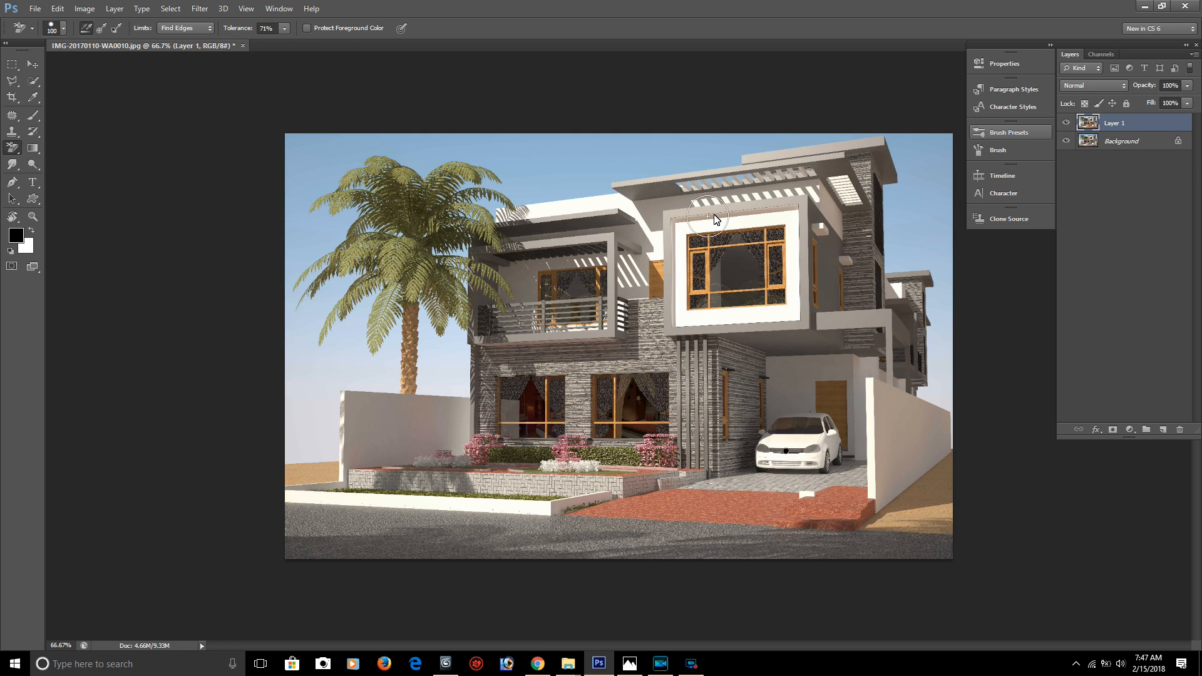
Apply an Exposure adjustment to the duplicated layer with exposure +0.54, offset +0.0163 and gamma correction 0.86.
click(84, 11)
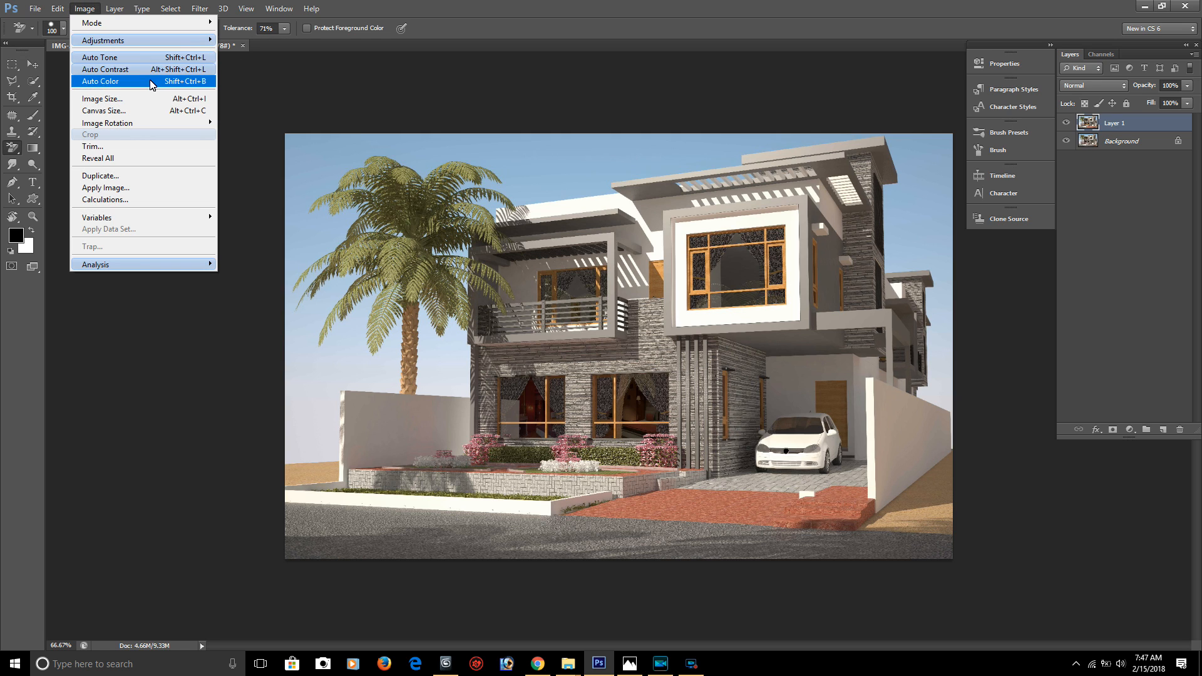
mouse_move(165, 42)
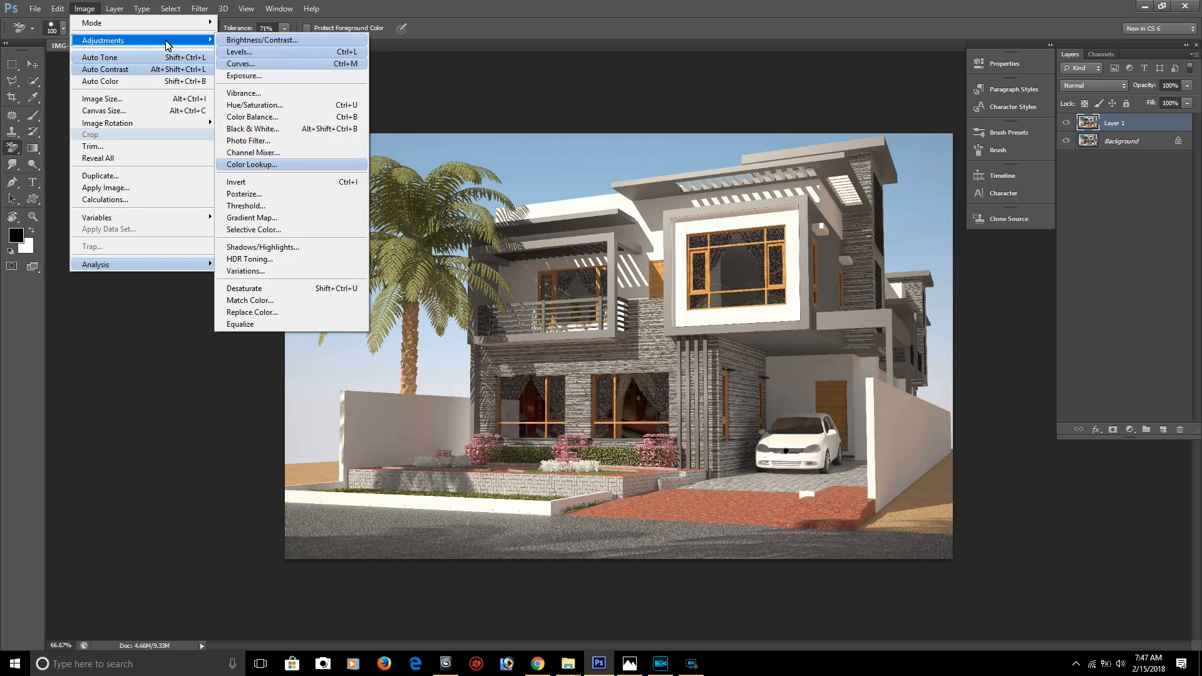
click(247, 75)
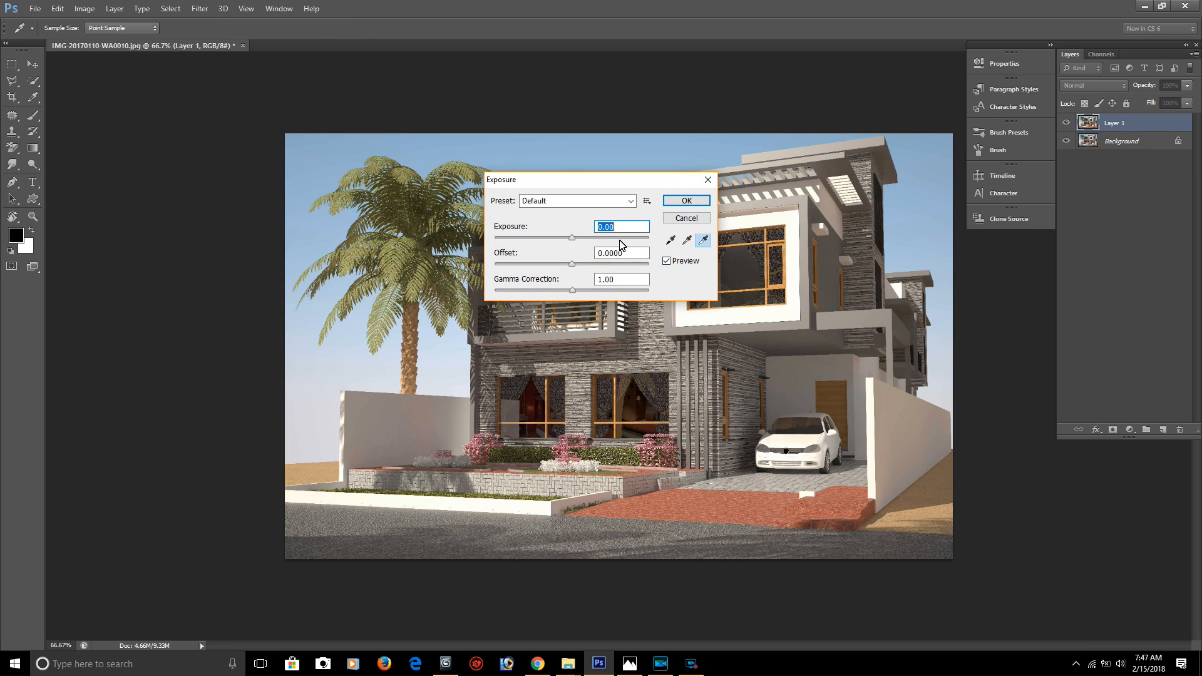
drag(580, 183, 129, 80)
drag(119, 132, 126, 134)
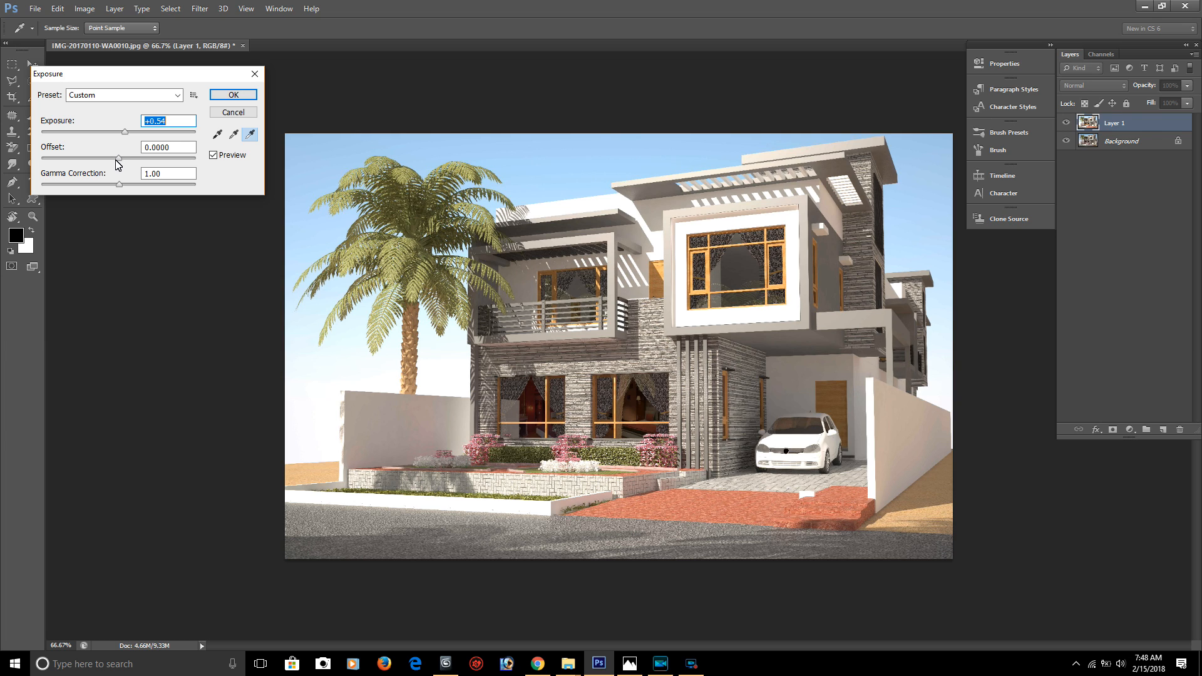
click(117, 159)
click(120, 159)
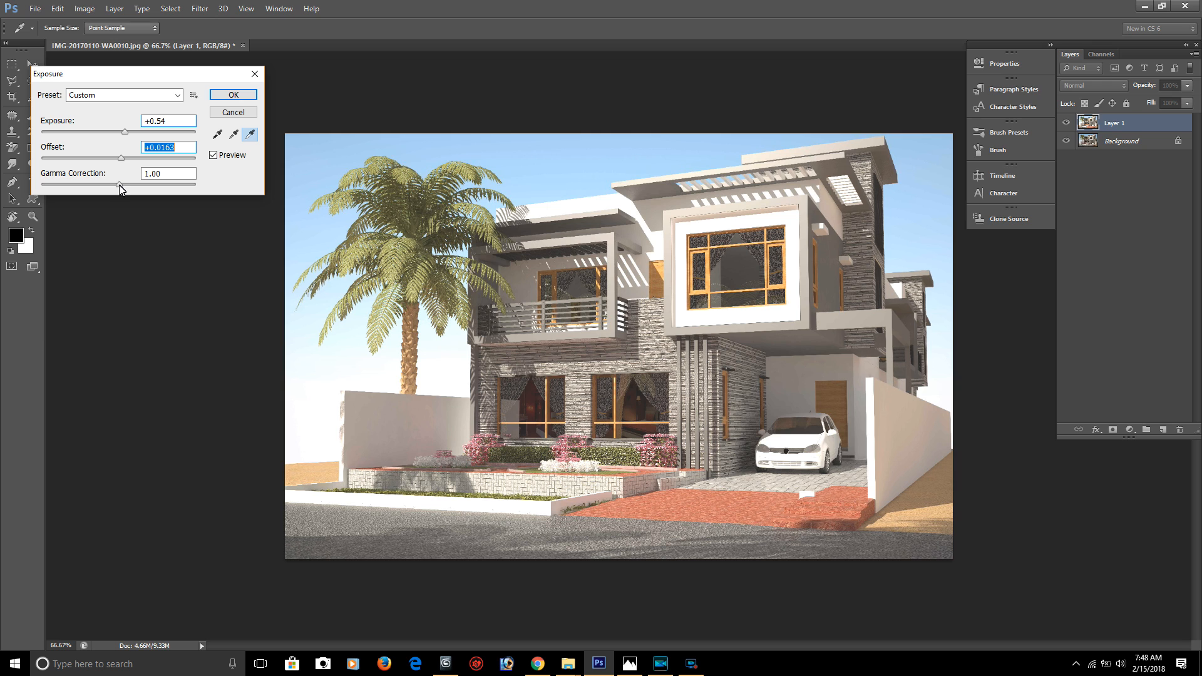
click(122, 185)
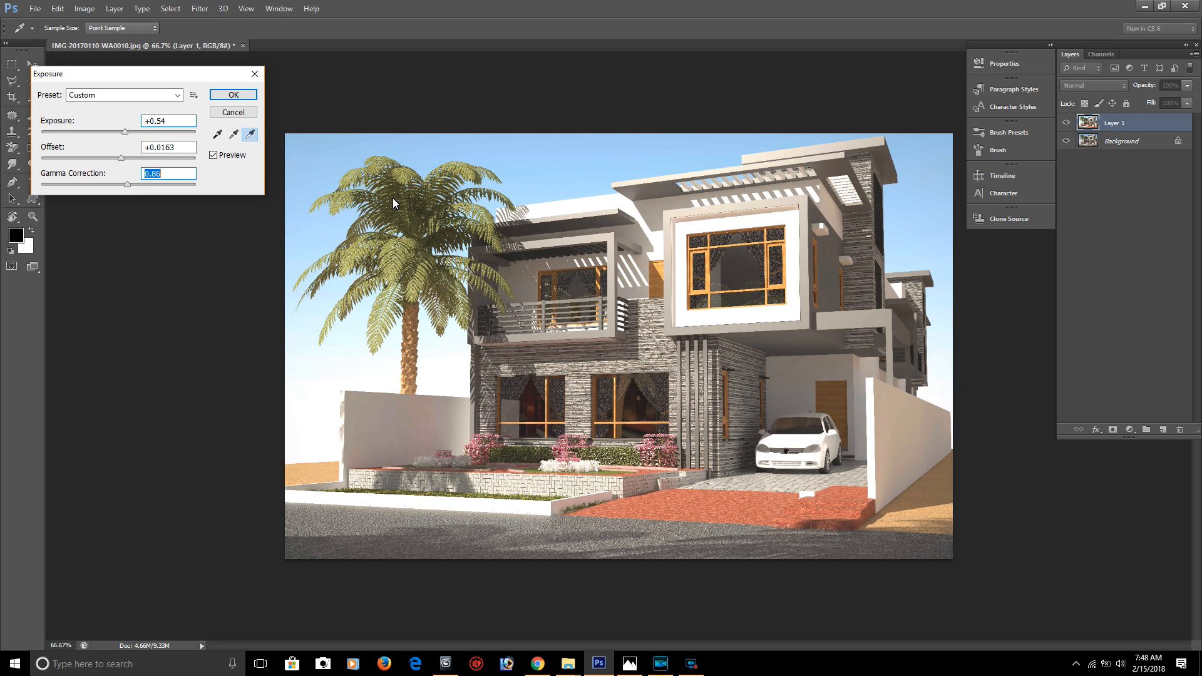
click(235, 94)
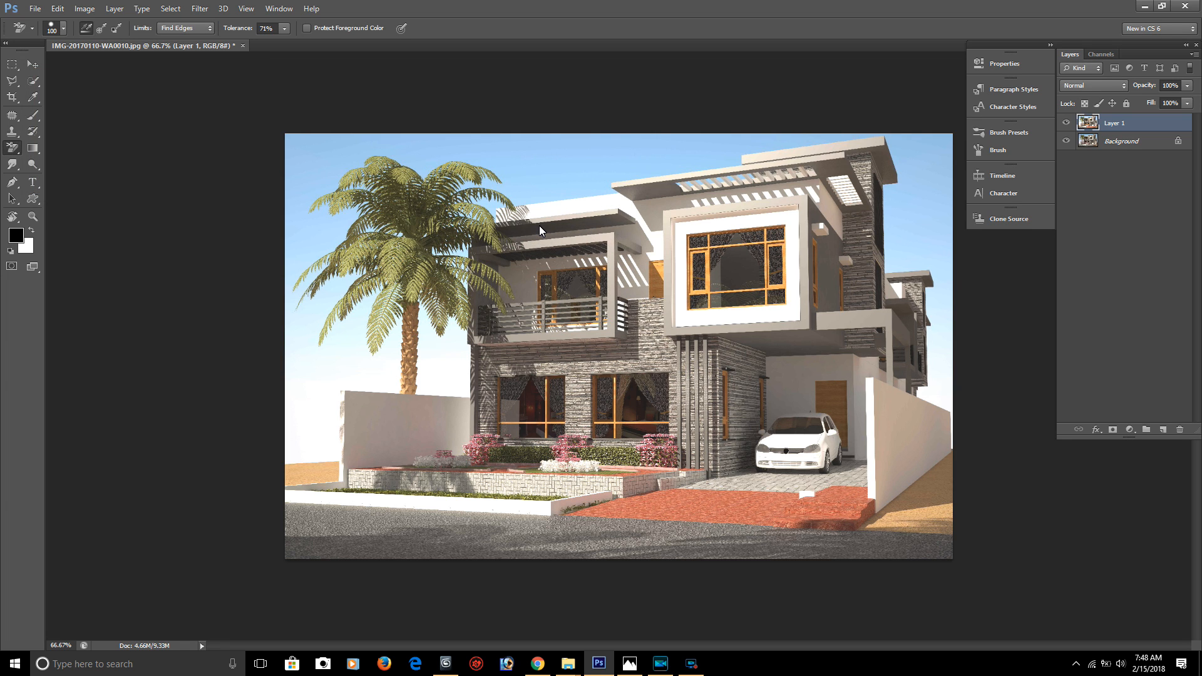
Start opening another image and browse to Local Disk (D:).
key(ctrl+o)
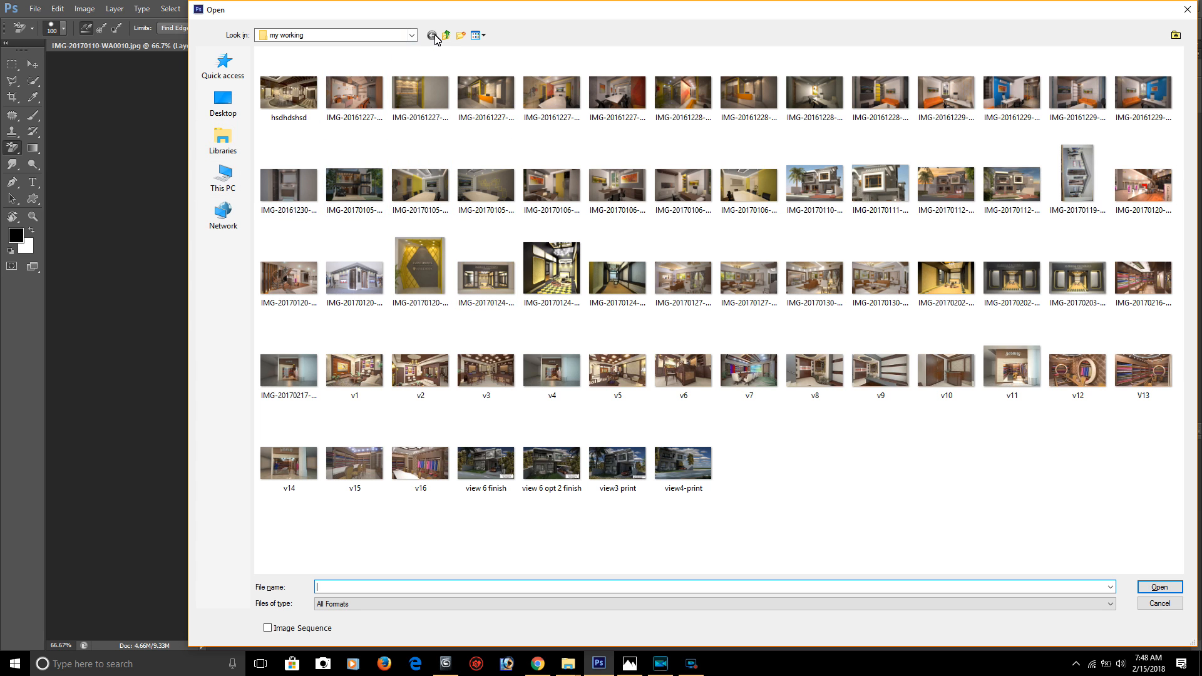
click(413, 36)
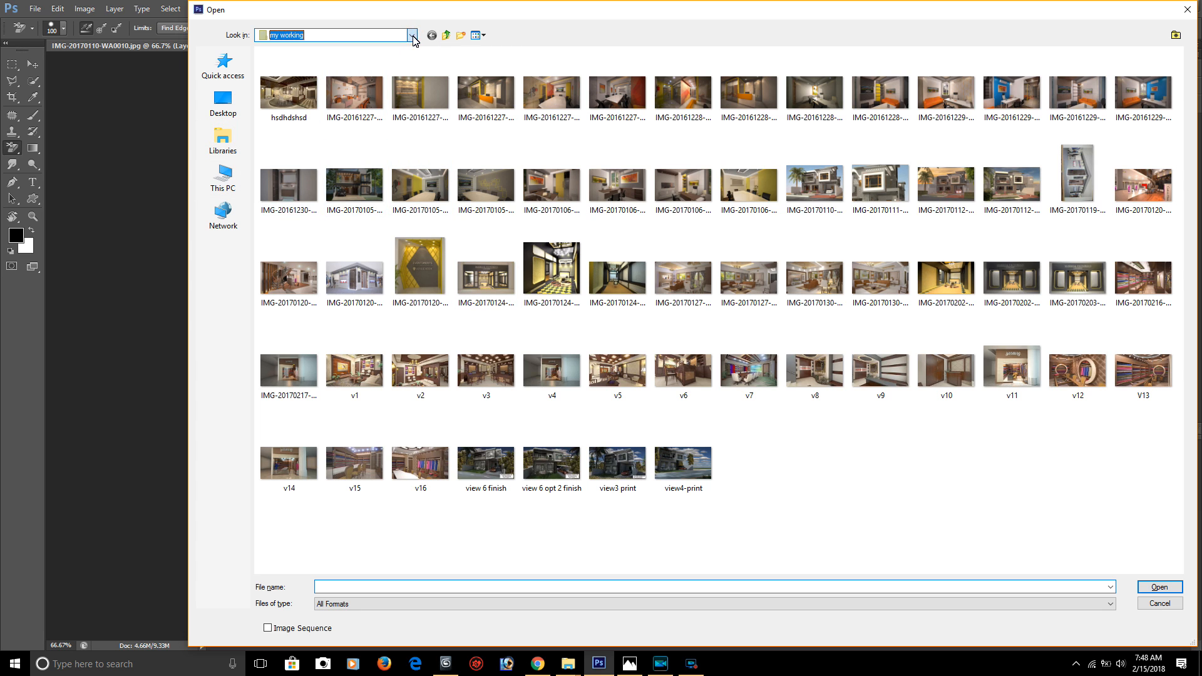
click(412, 37)
click(368, 199)
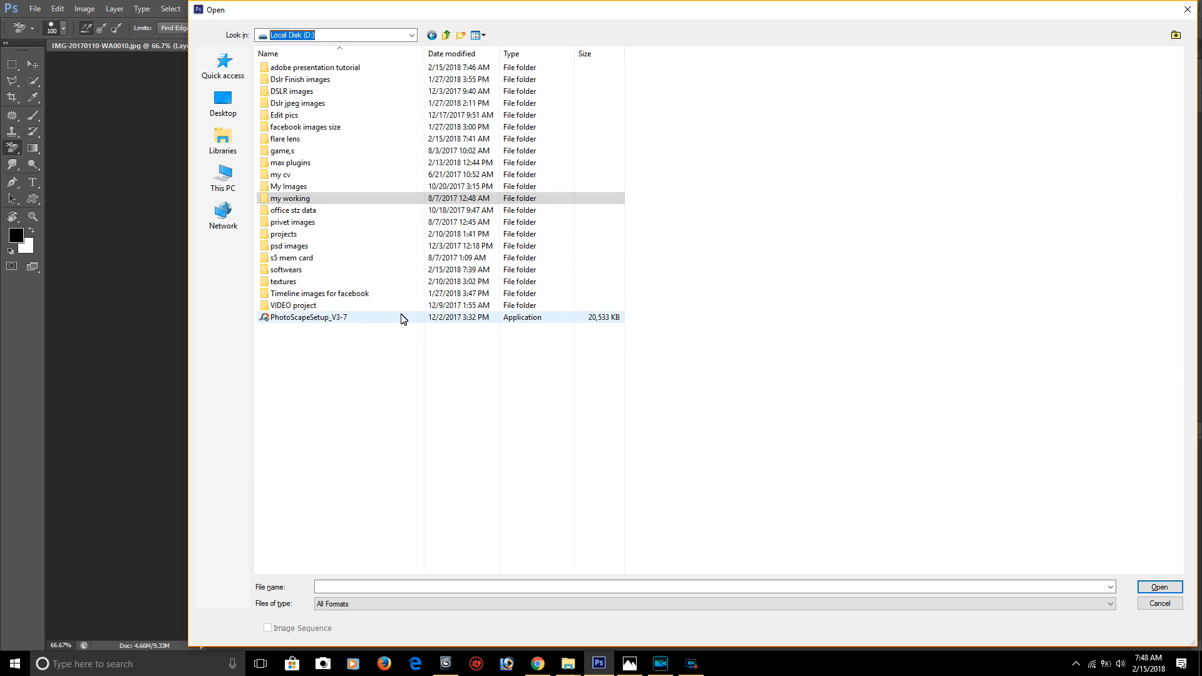
Look at the Google image results for "flare lens" in Chrome and return to Photoshop.
click(537, 664)
triple_click(154, 88)
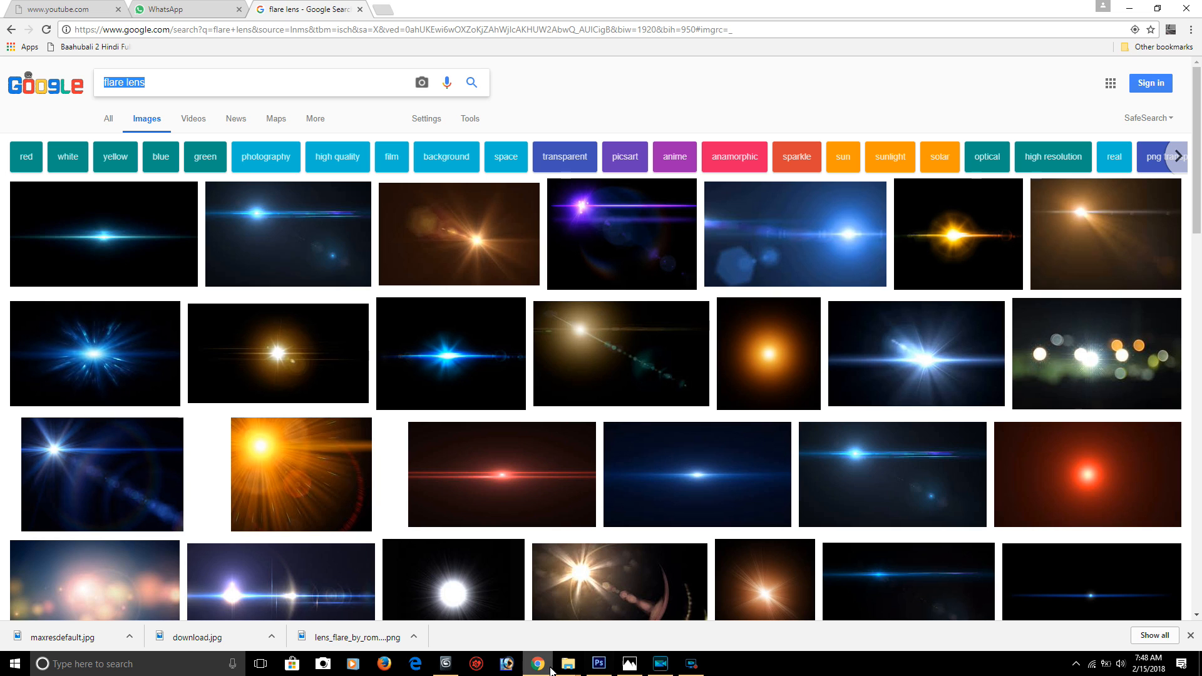
click(591, 672)
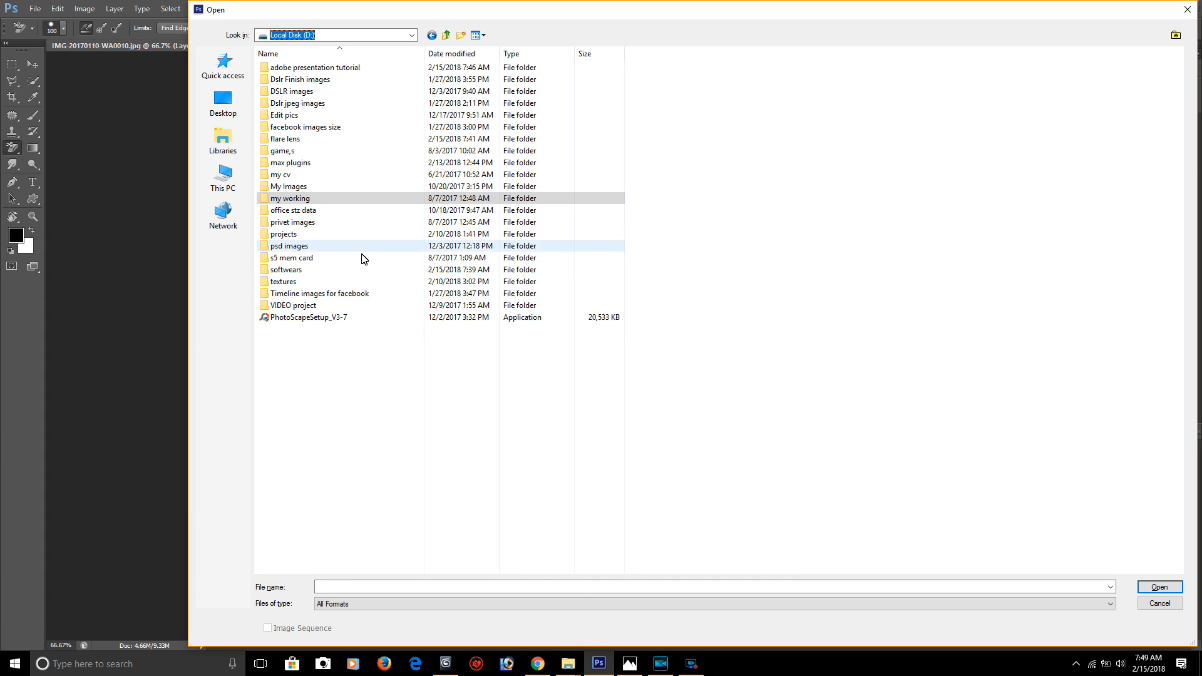
Open the download image from the flare lens folder and copy the whole picture into the house render as a new layer.
double_click(289, 139)
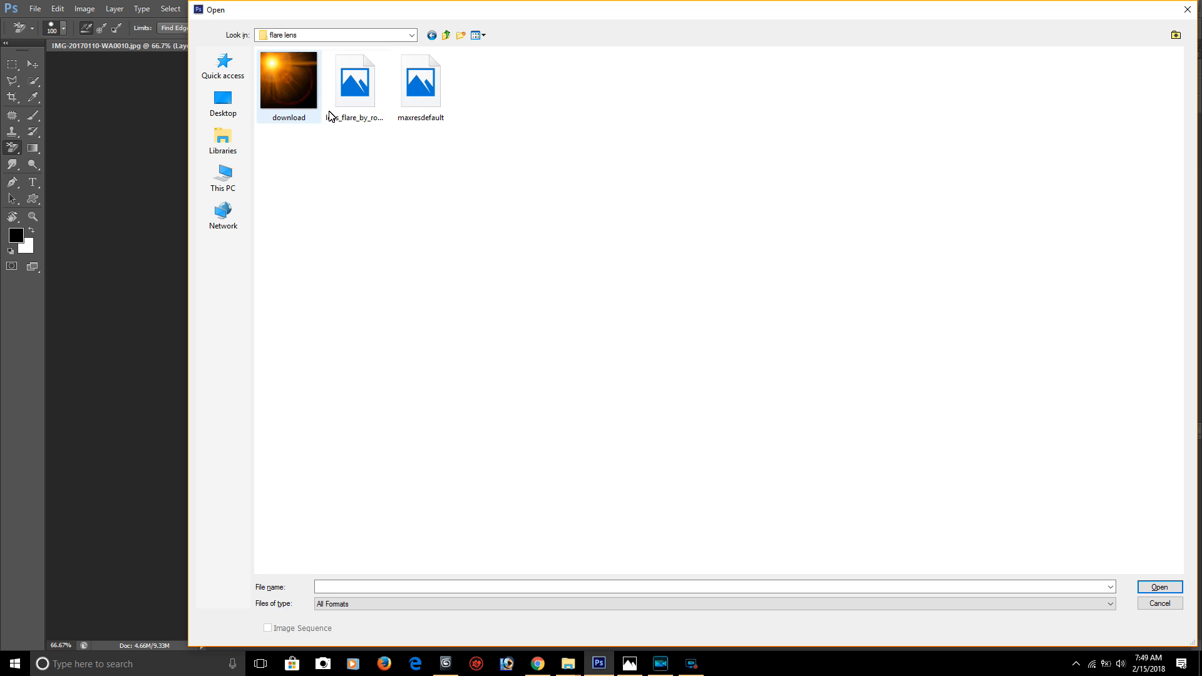
double_click(298, 93)
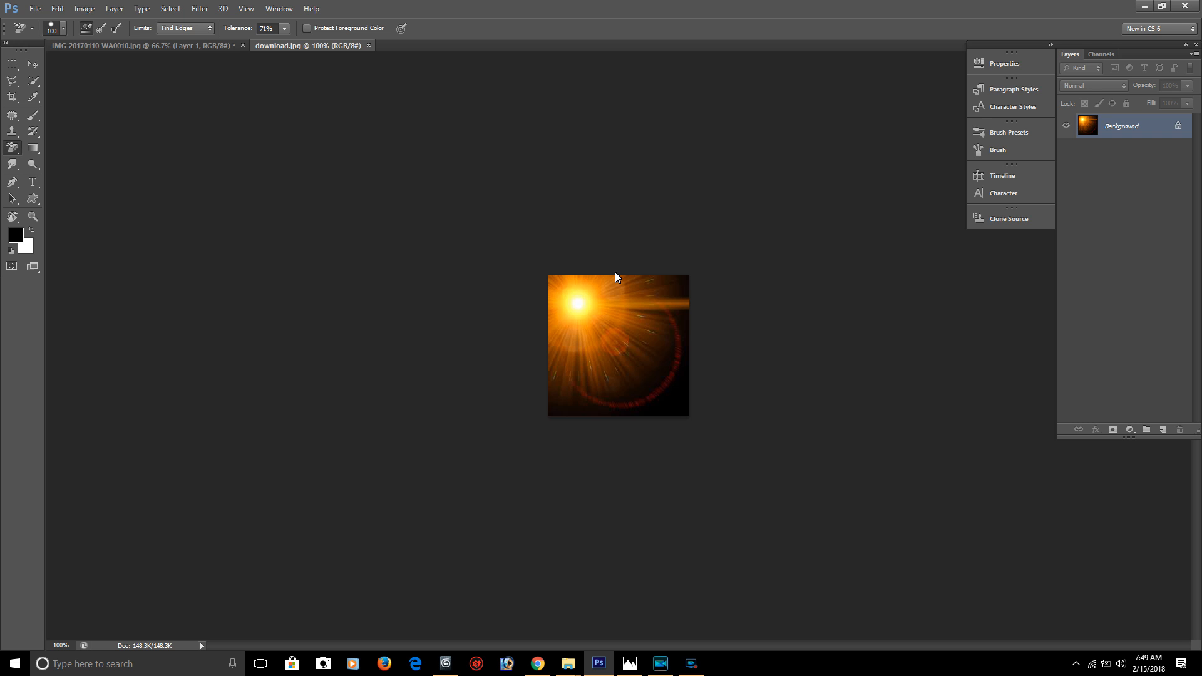
key(ctrl+a)
click(159, 45)
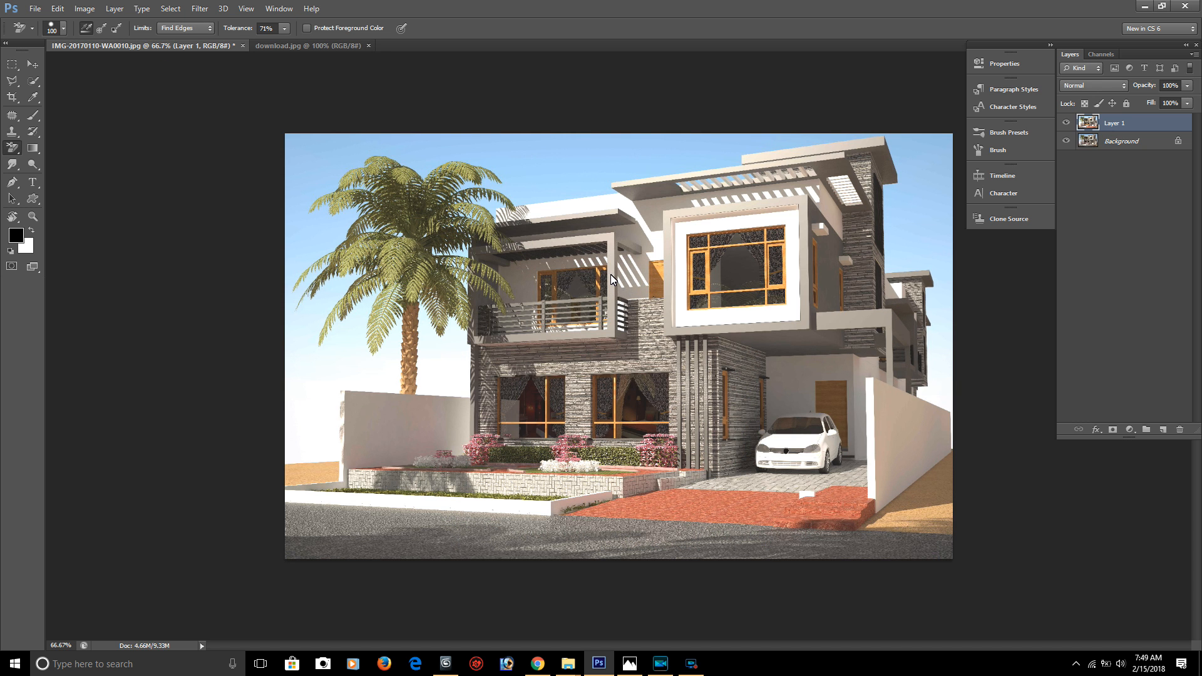
key(ctrl+v)
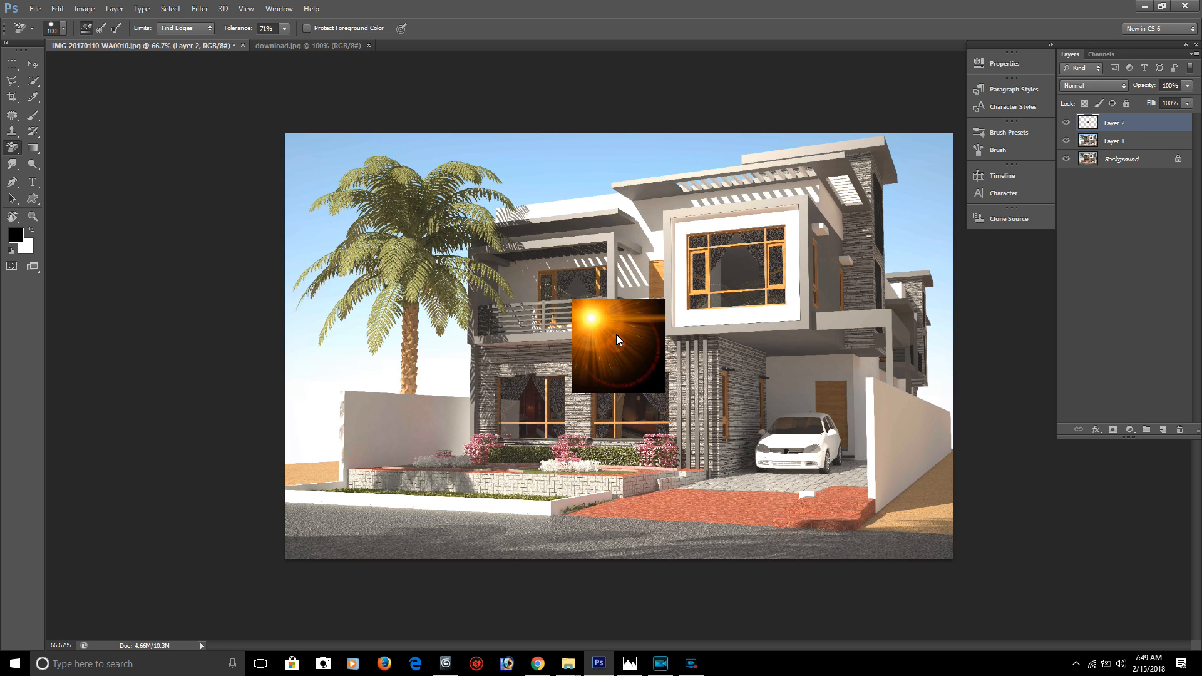
Free-transform the pasted flare, moving it up toward the balcony and enlarging it.
key(ctrl+t)
drag(609, 332, 572, 306)
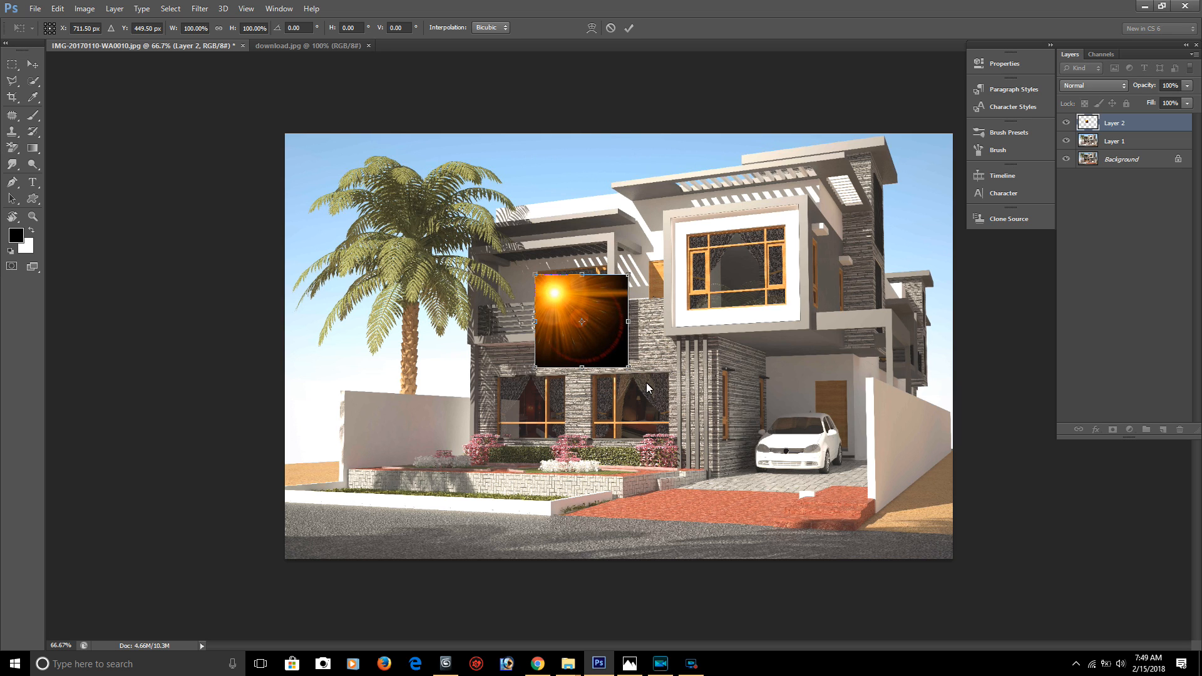
drag(629, 368, 686, 391)
key(Return)
key(e)
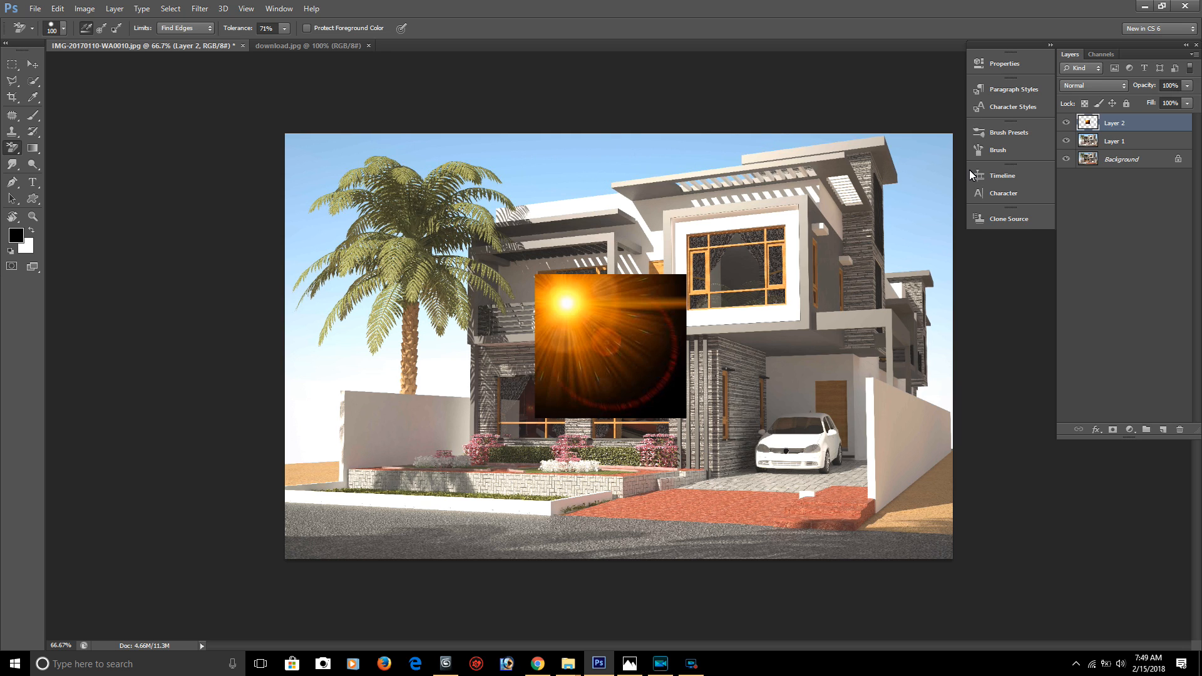
Set the flare layer's blend mode to Screen and move the flare over the large framed upper-floor window.
click(1102, 85)
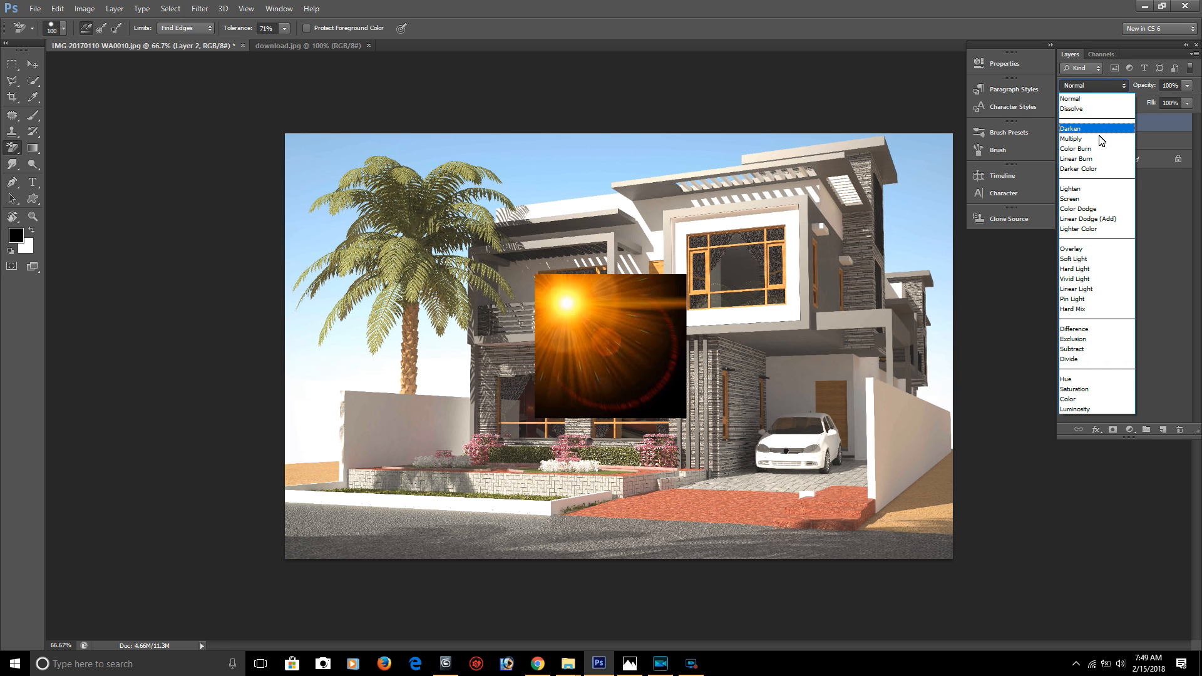
click(1086, 198)
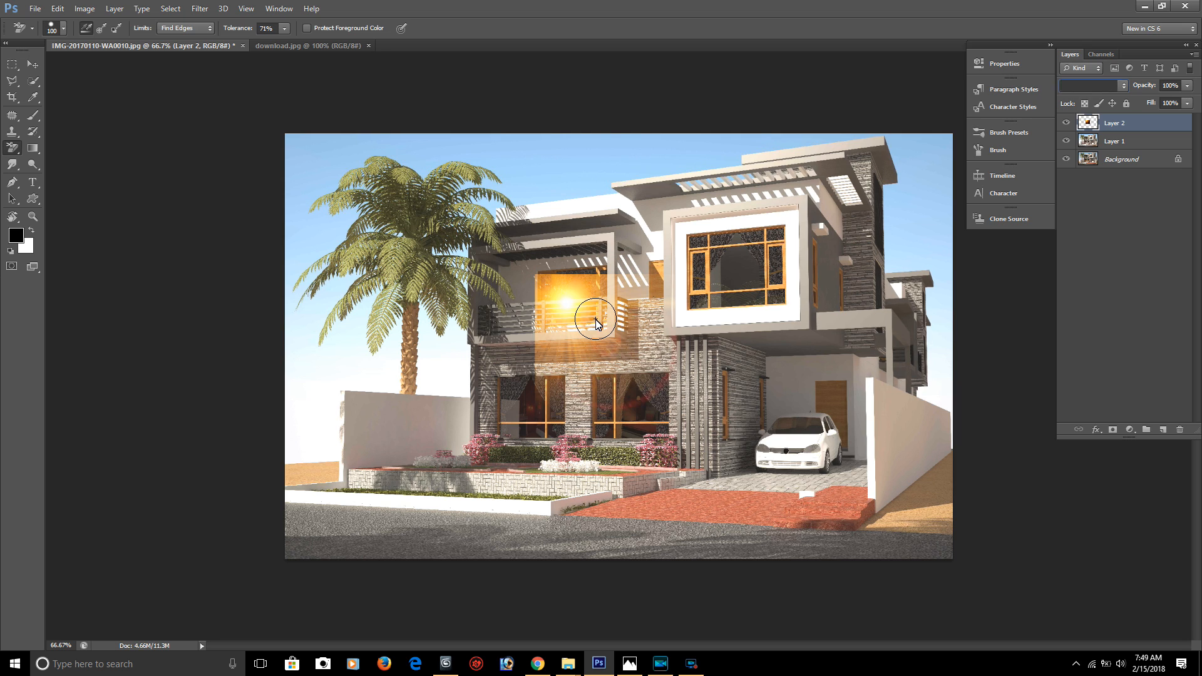
key(v)
mouse_move(623, 307)
mouse_down()
mouse_move(752, 273)
mouse_move(741, 279)
mouse_up()
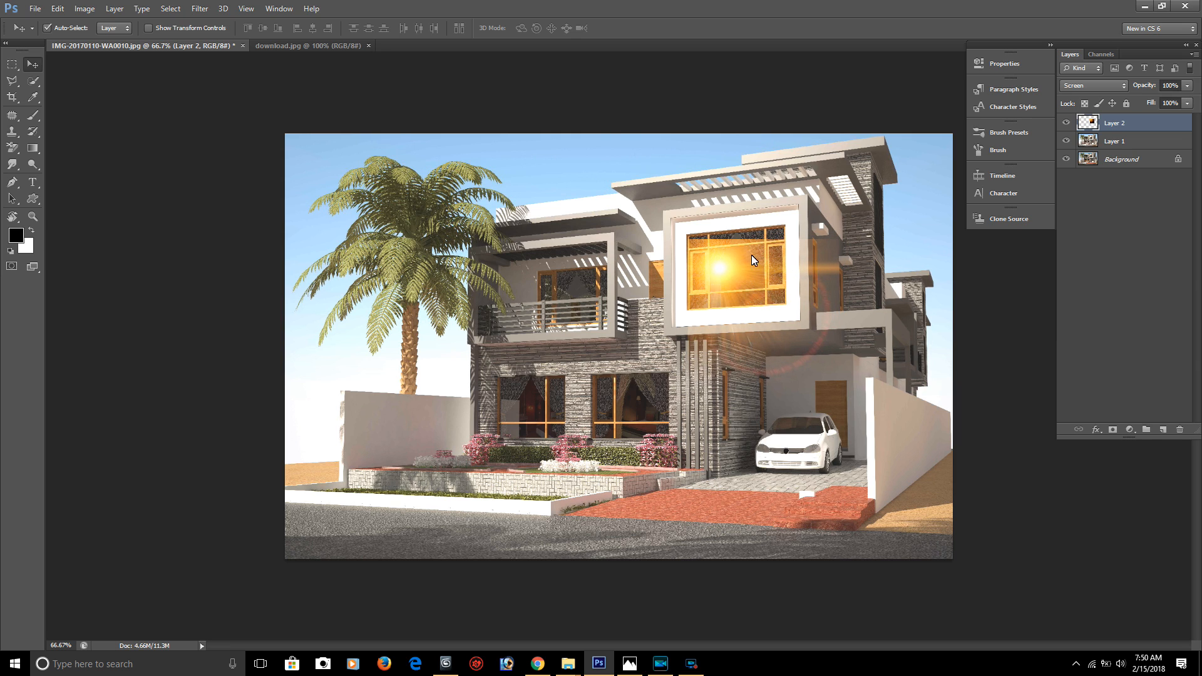
Free-transform the flare down to about 62% so its width roughly fits the large upper-floor window.
scroll(751, 261, up, 8)
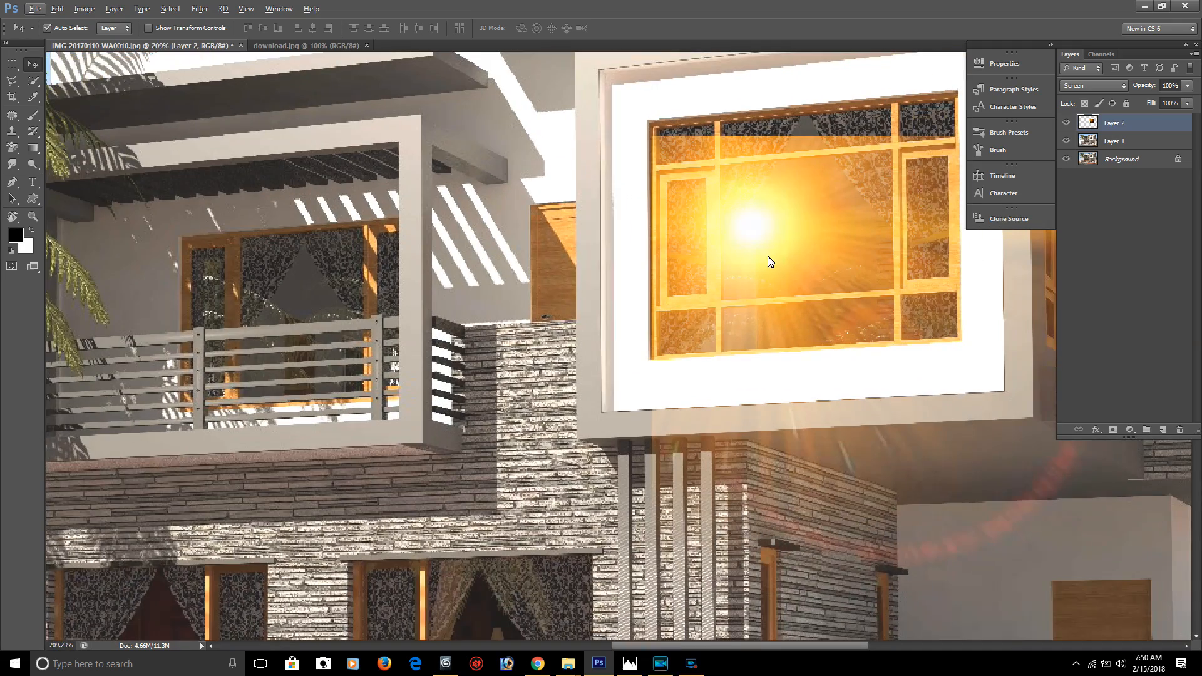
drag(768, 257, 362, 281)
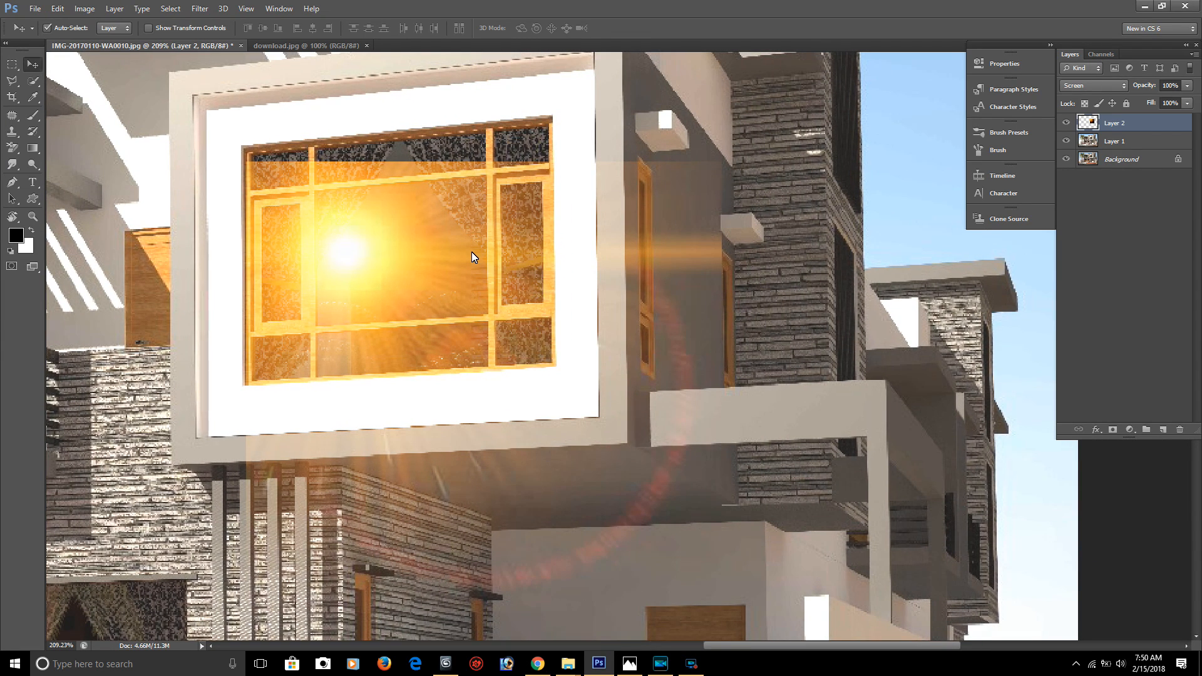
key(ctrl+t)
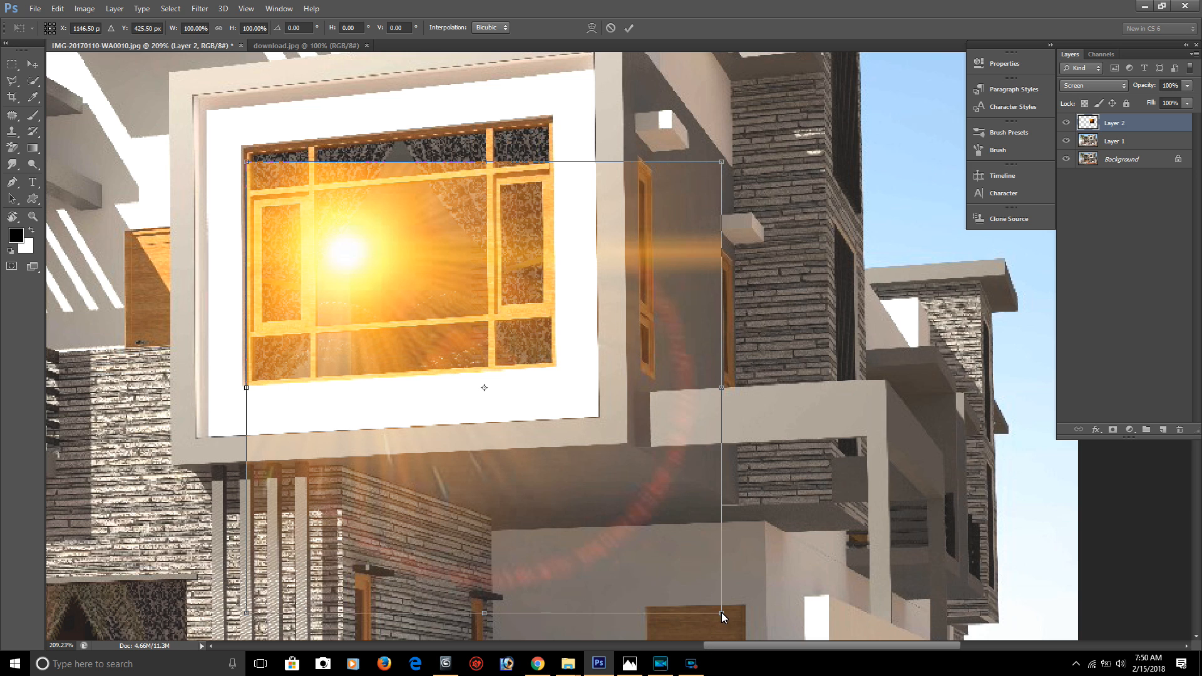
drag(721, 613, 712, 607)
drag(689, 578, 570, 413)
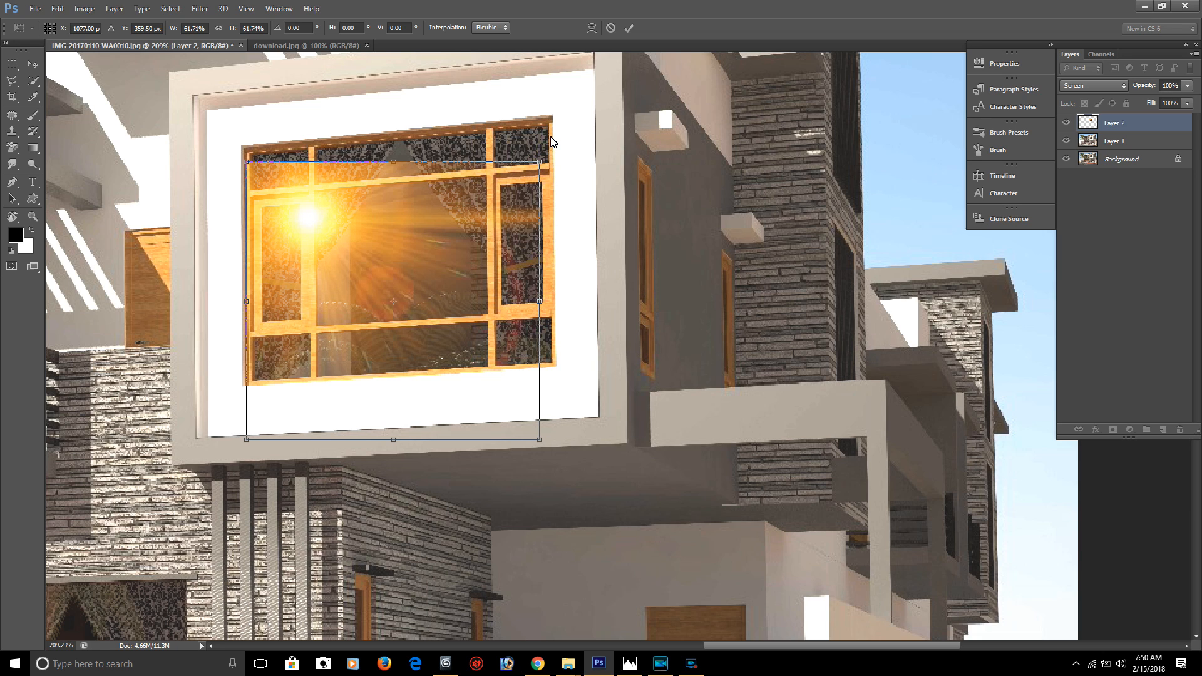
Distort the flare so its two upper corners line up with the window frame's slanted top edge, and apply the transform.
drag(550, 141, 551, 131)
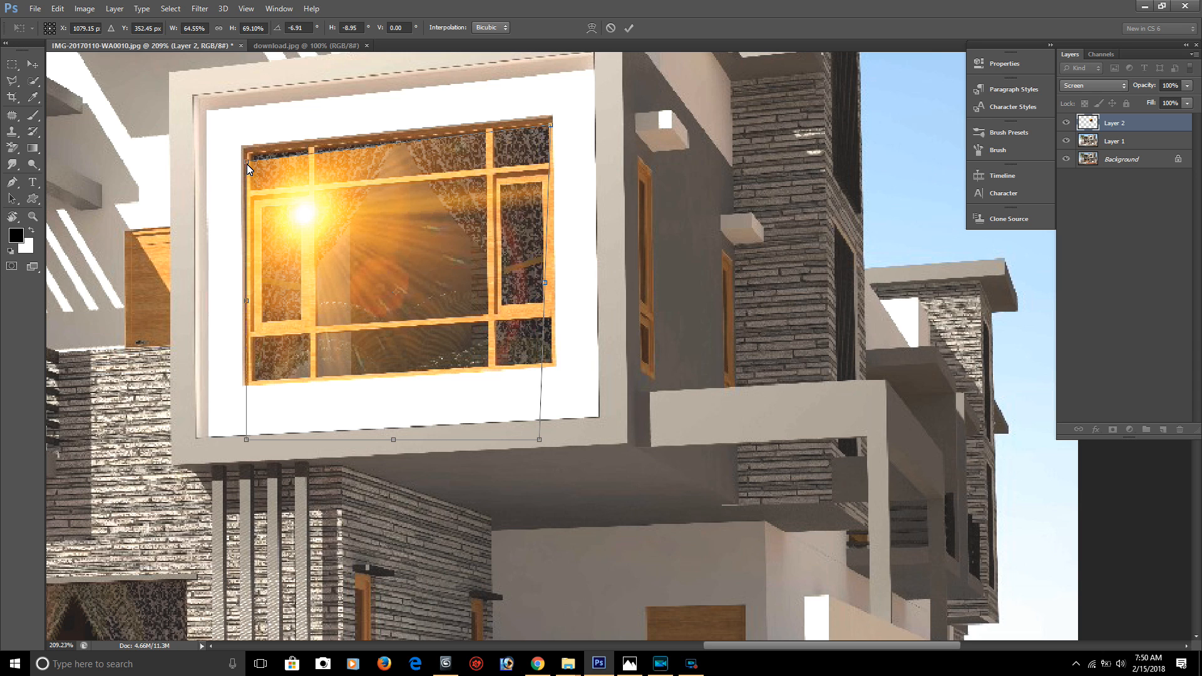
drag(247, 164, 248, 154)
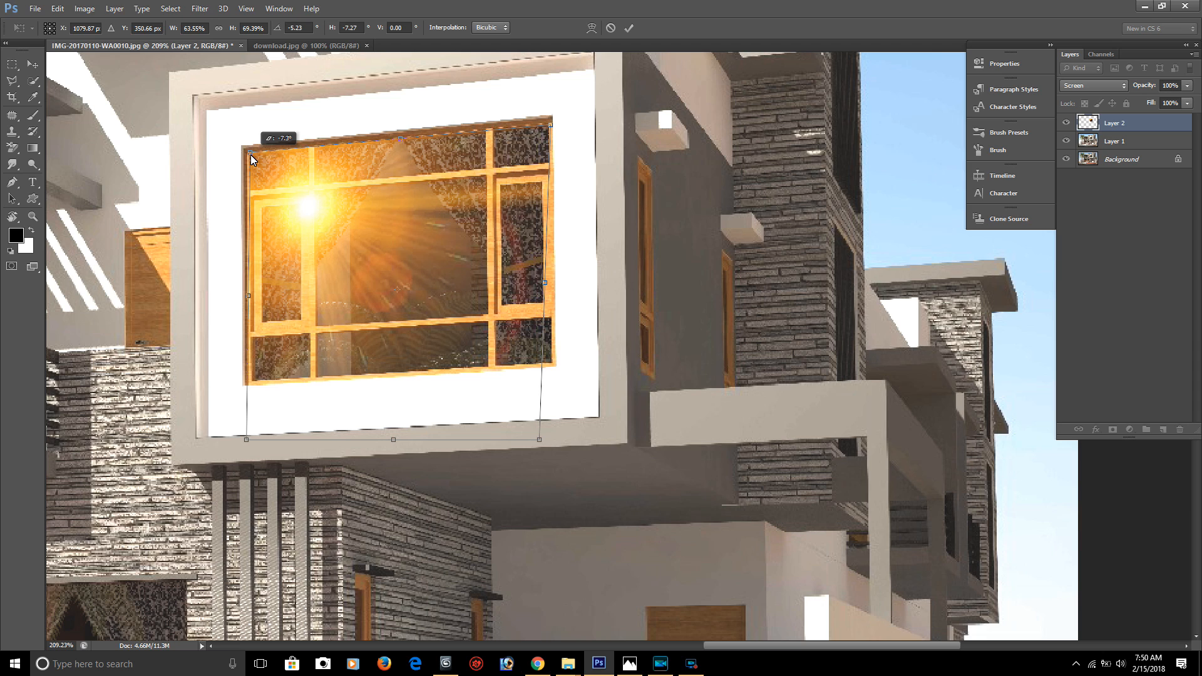
drag(250, 155, 250, 156)
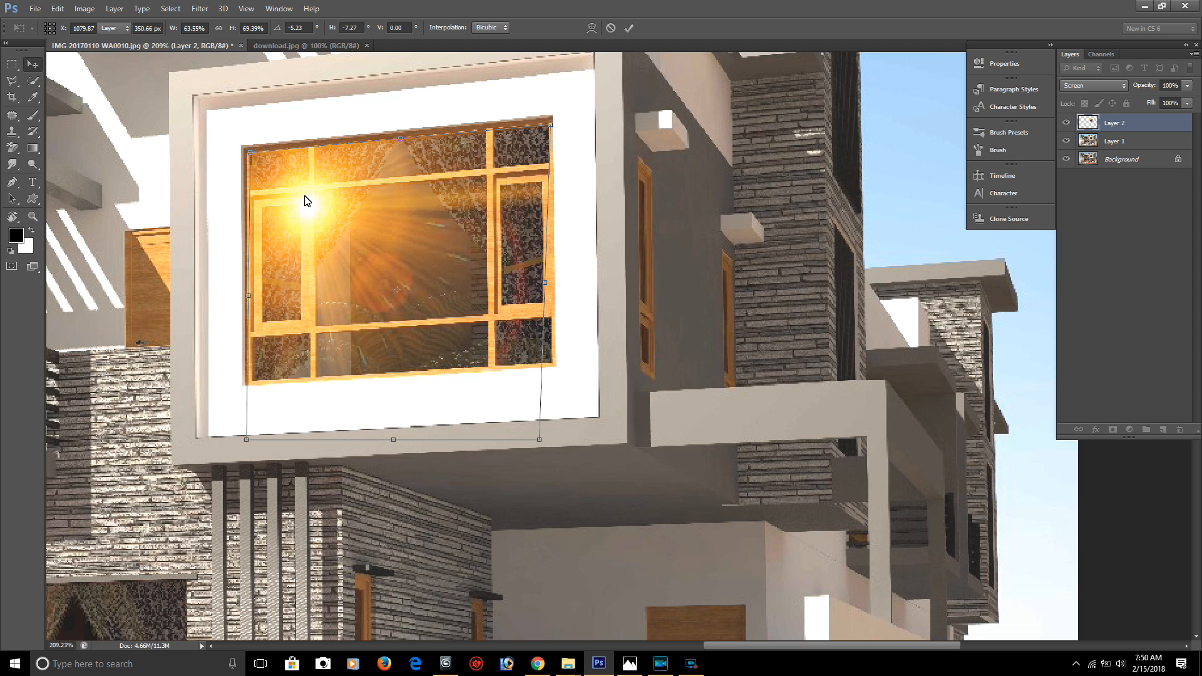
key(Return)
key(z)
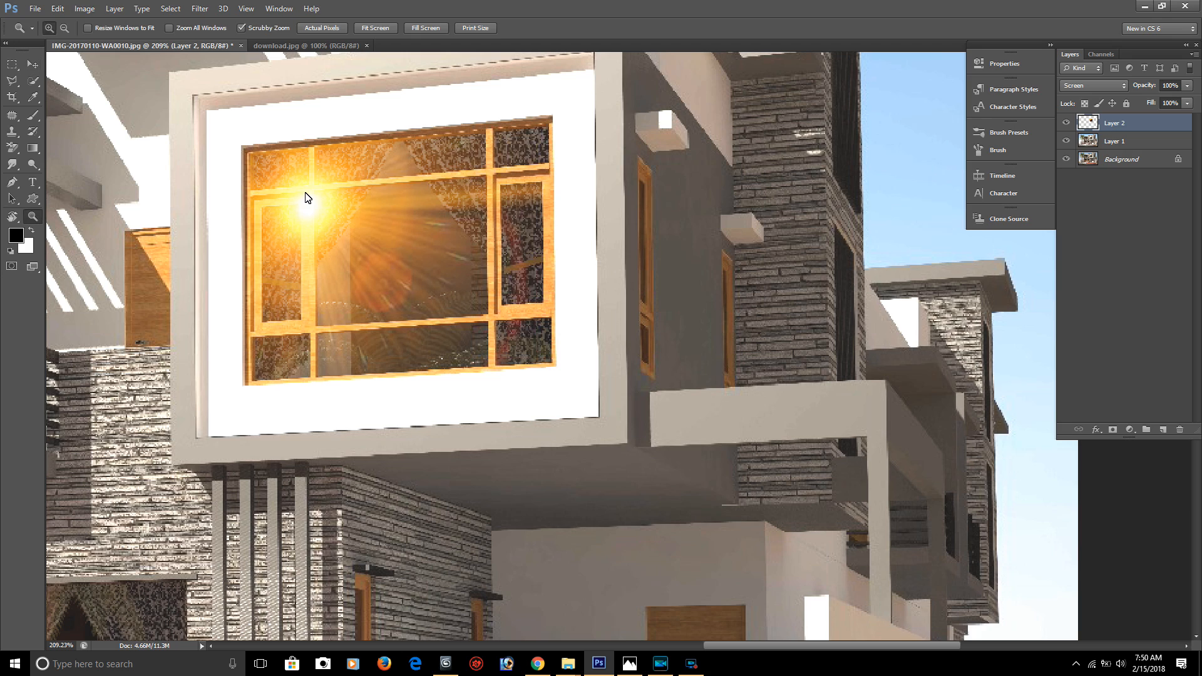
right_click(306, 194)
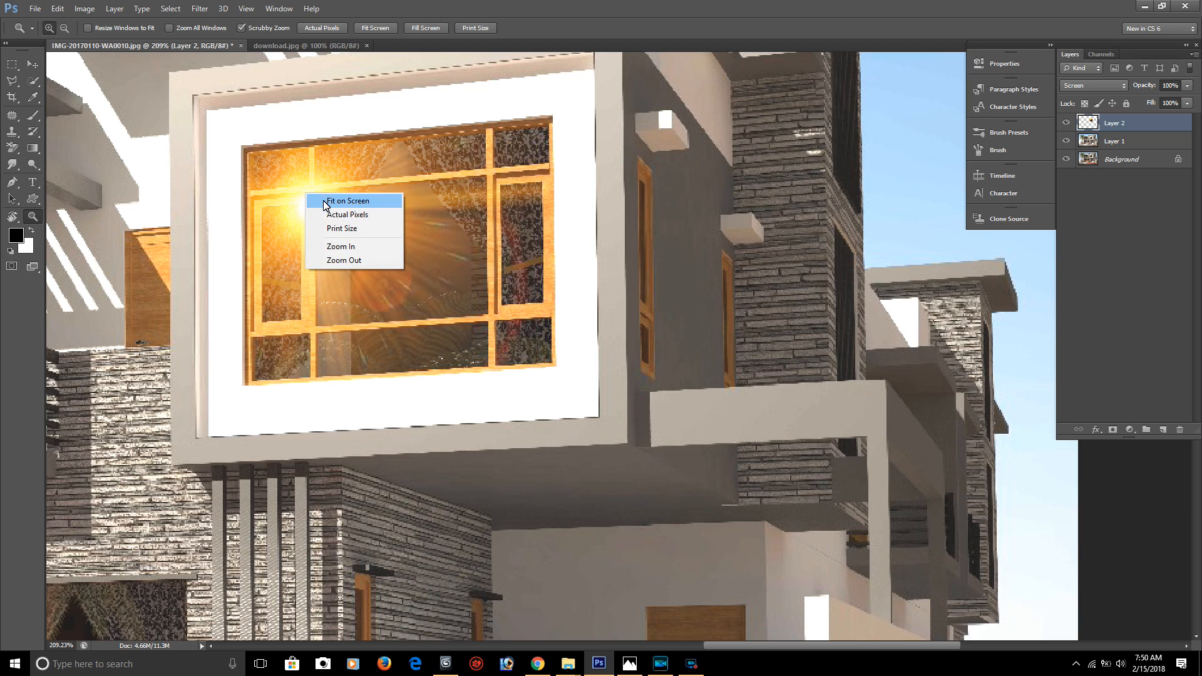
click(323, 200)
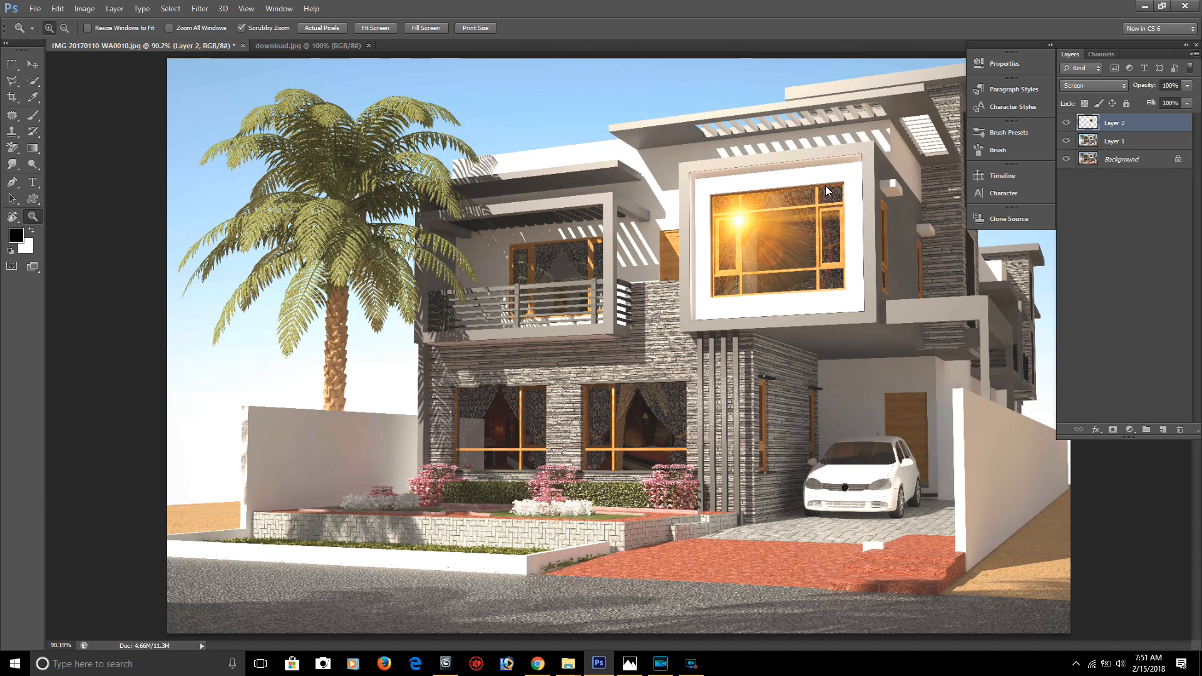
click(691, 663)
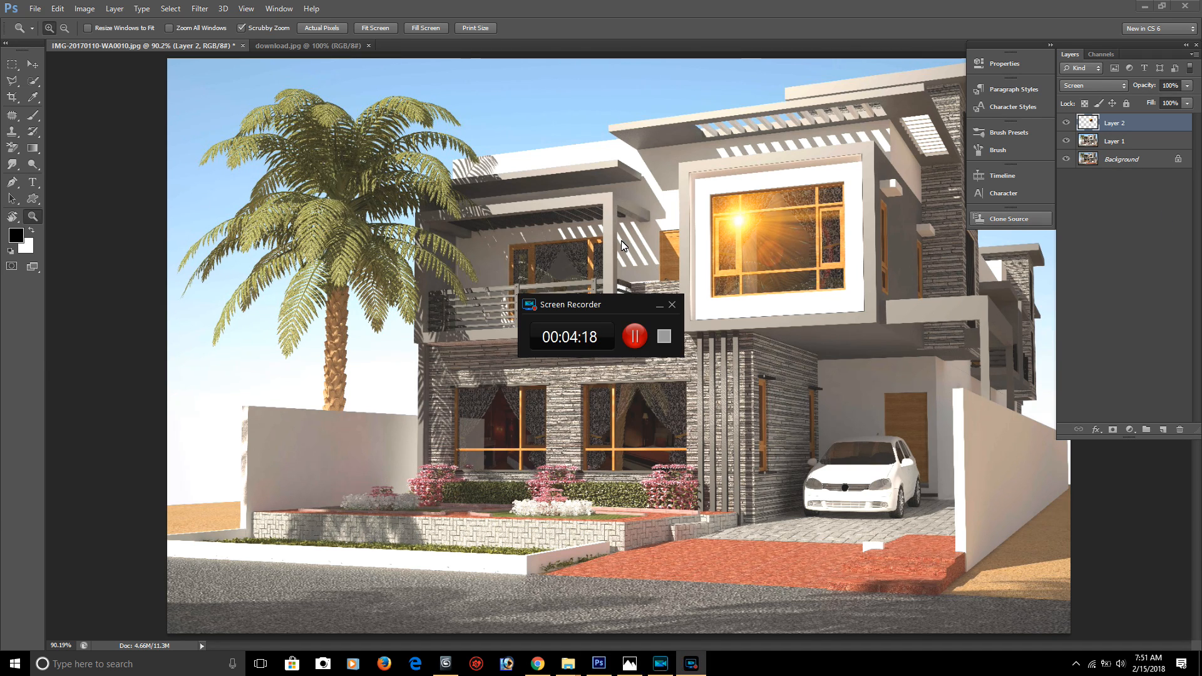
click(658, 307)
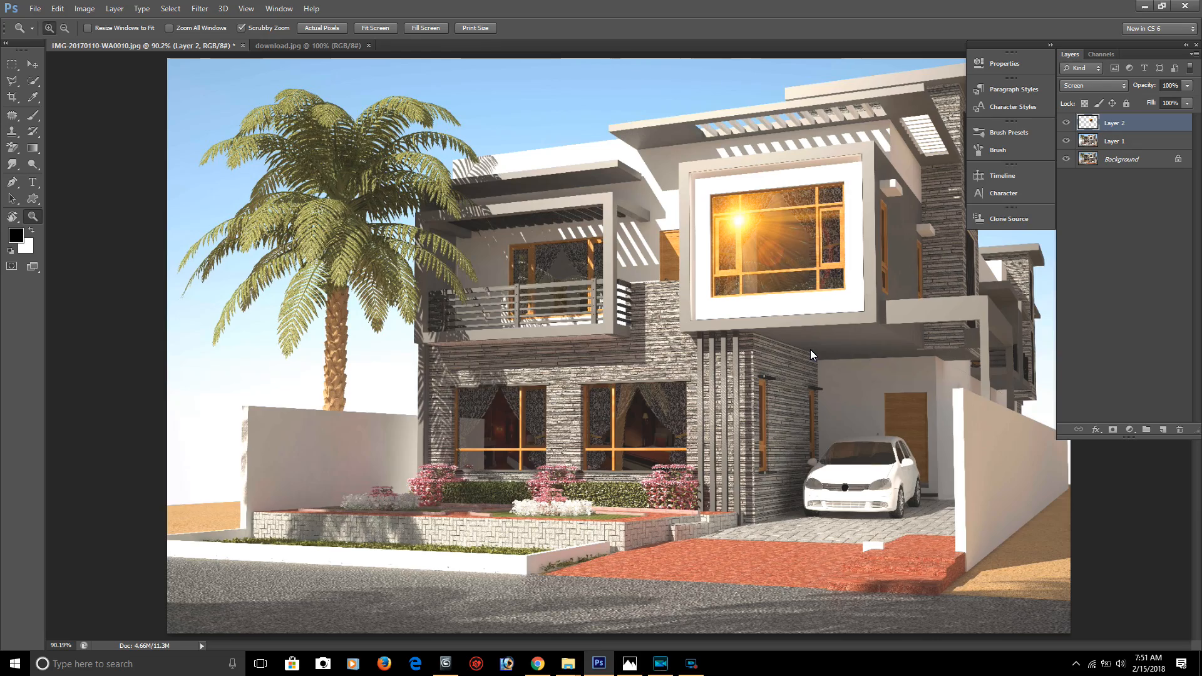
key(super)
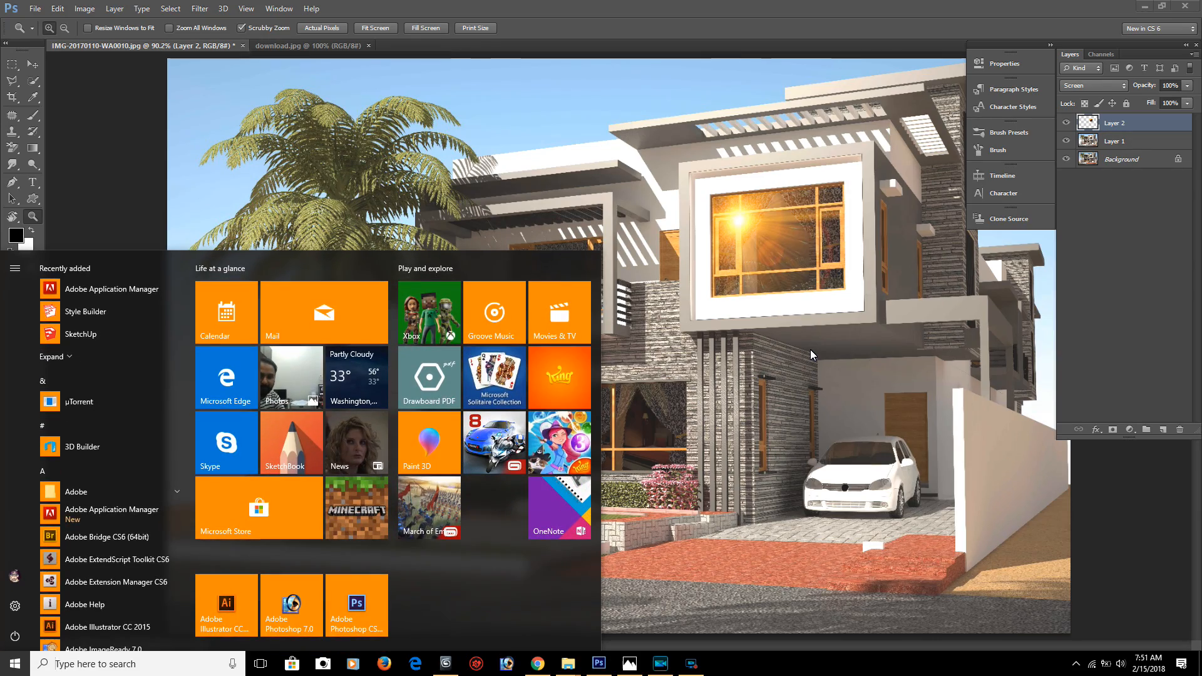
key(super)
Open the lens_flare_by_romscuderia image from the flare lens folder and paste a copy of it whole into the house render.
click(820, 345)
click(820, 345)
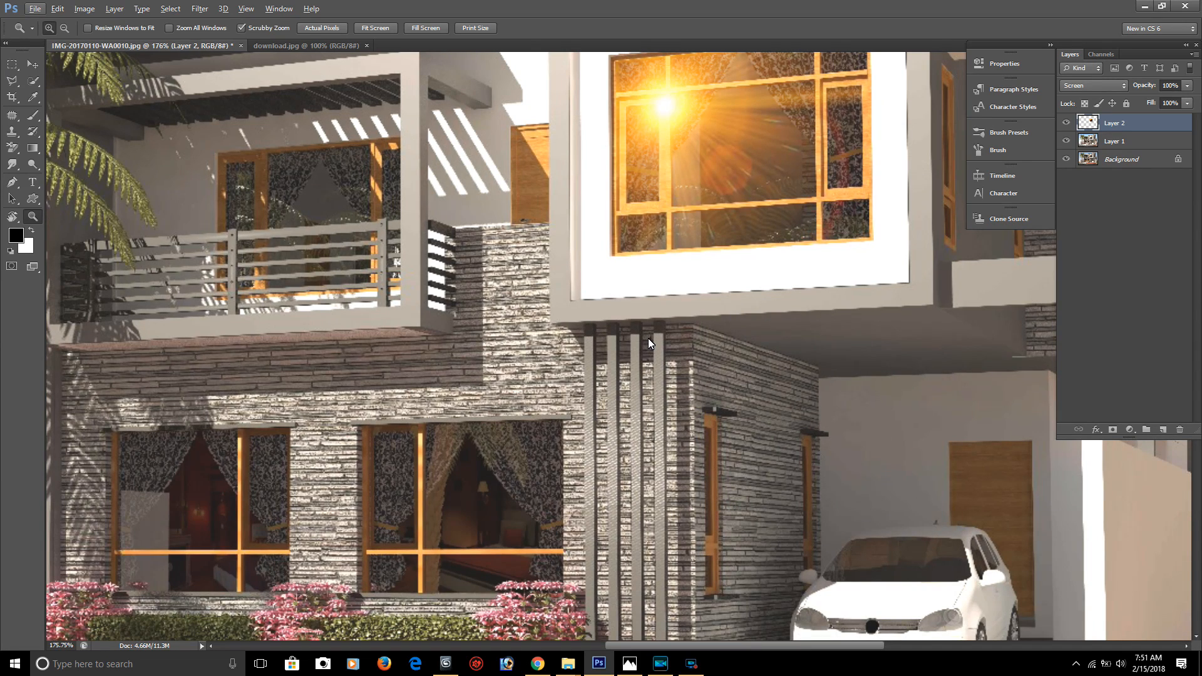
key(ctrl+o)
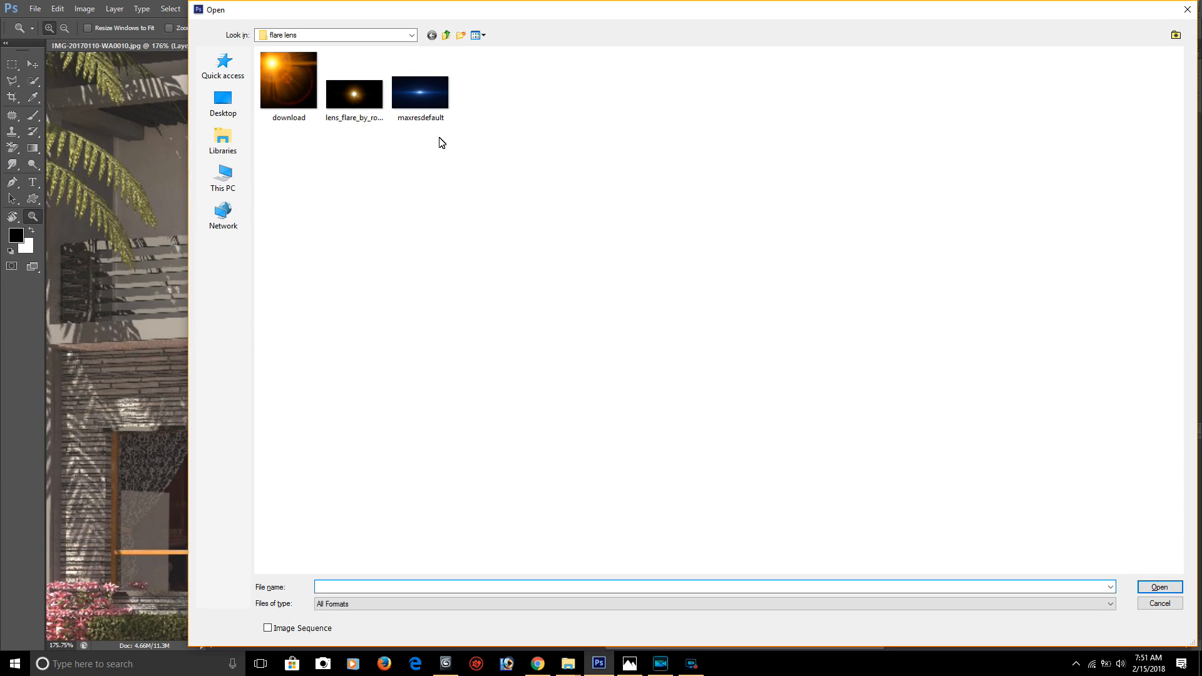
double_click(360, 106)
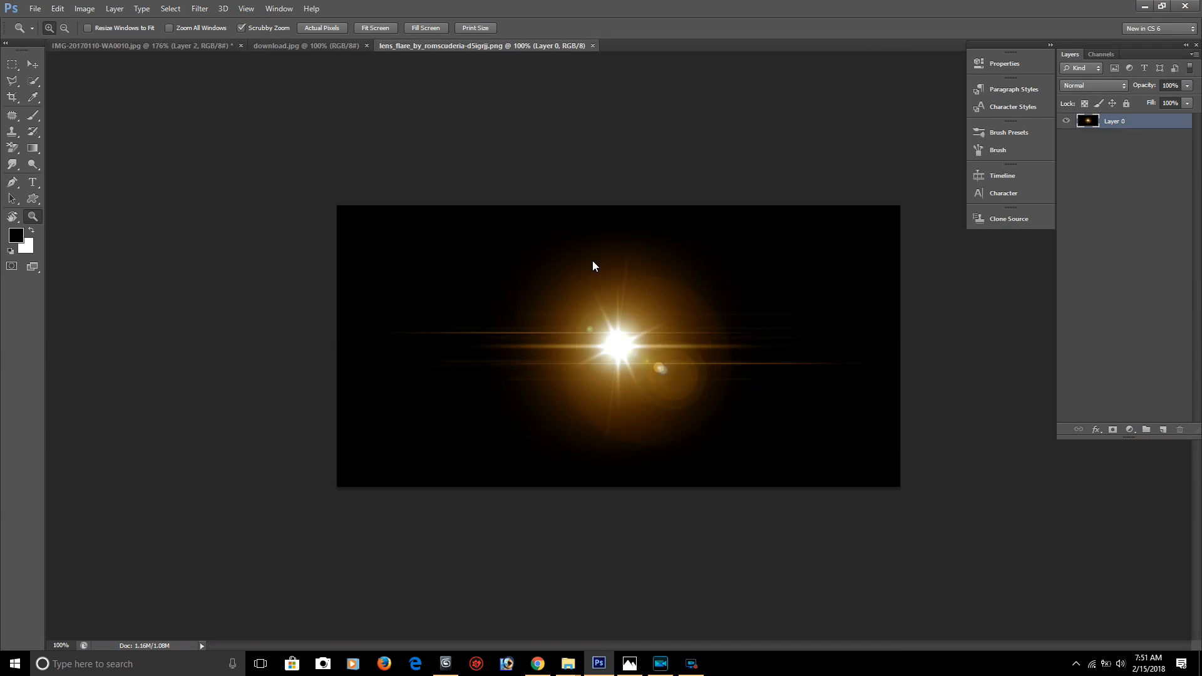
key(ctrl+a)
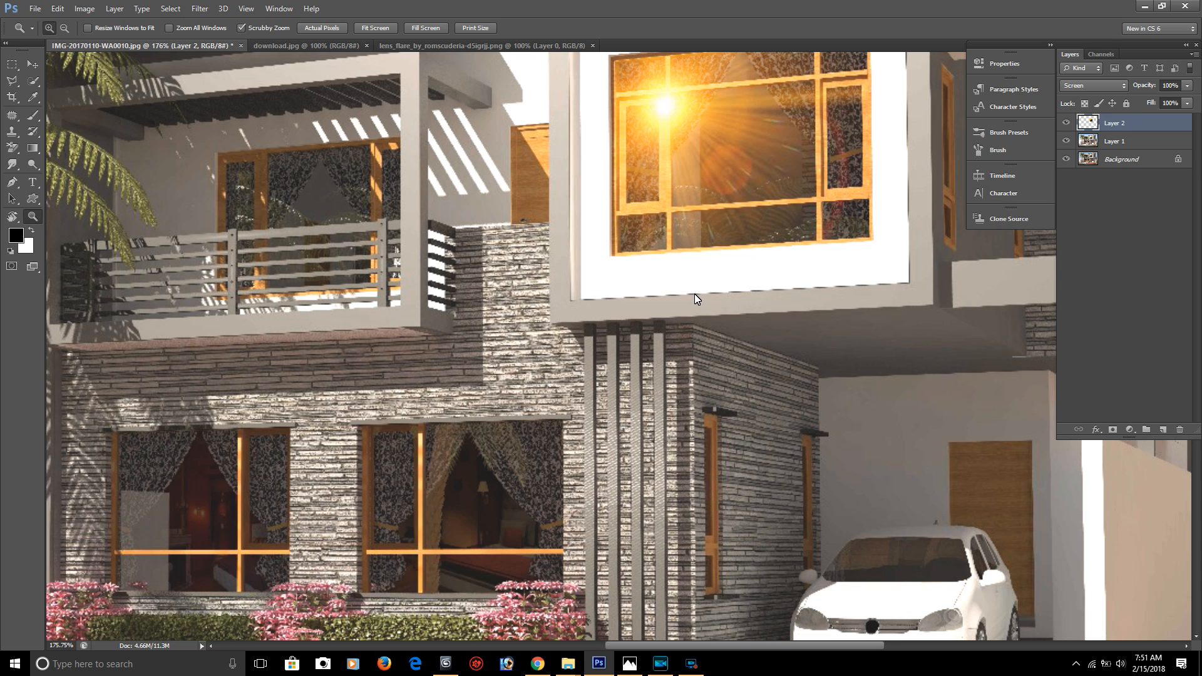
key(ctrl+v)
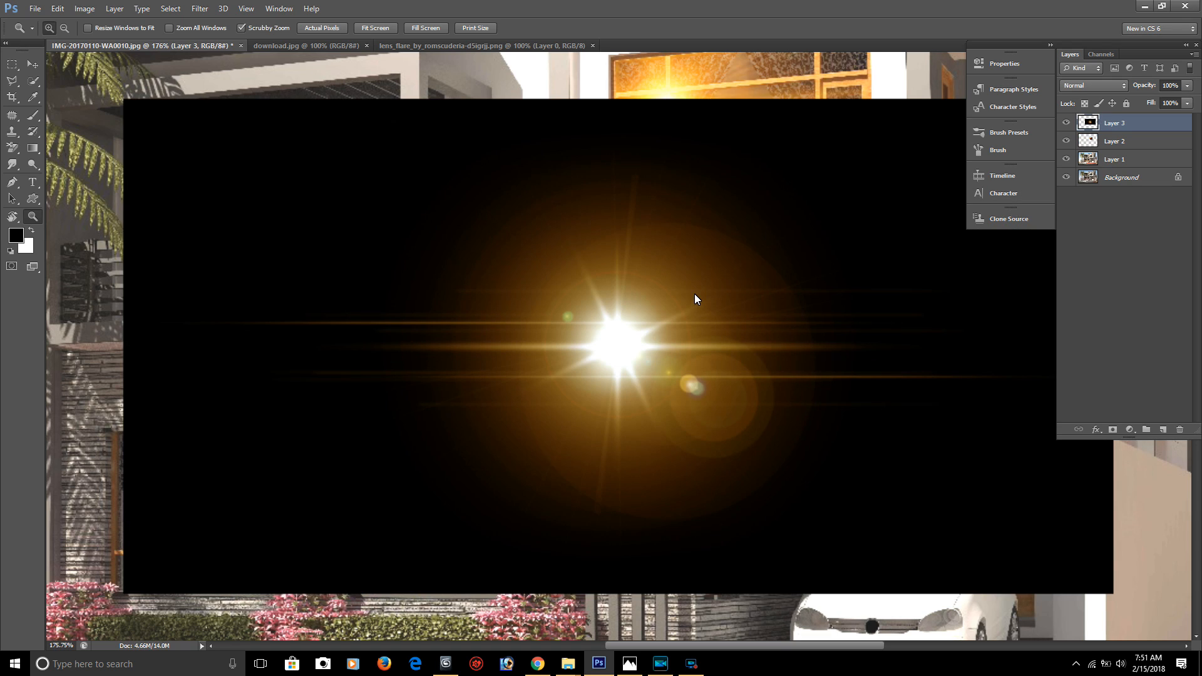
Set the pasted flare layer's blend mode to Screen and free-transform it down to about a fifth of its size, near the car.
click(1093, 93)
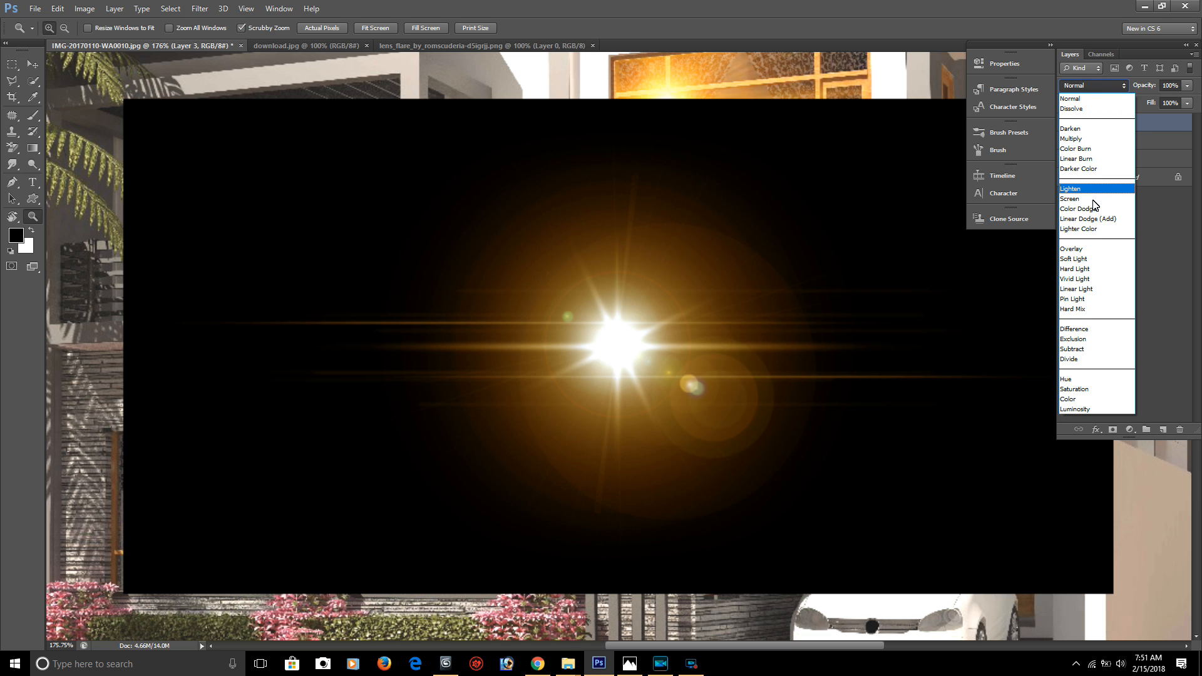
click(1092, 199)
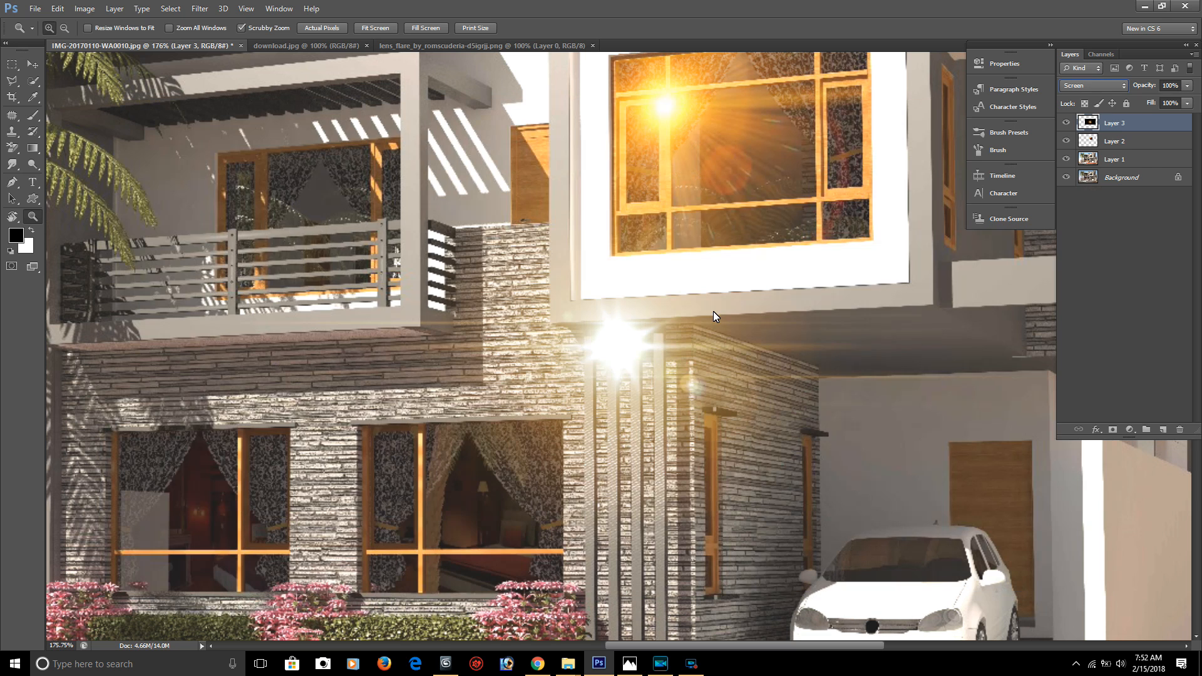
scroll(670, 341, down, 5)
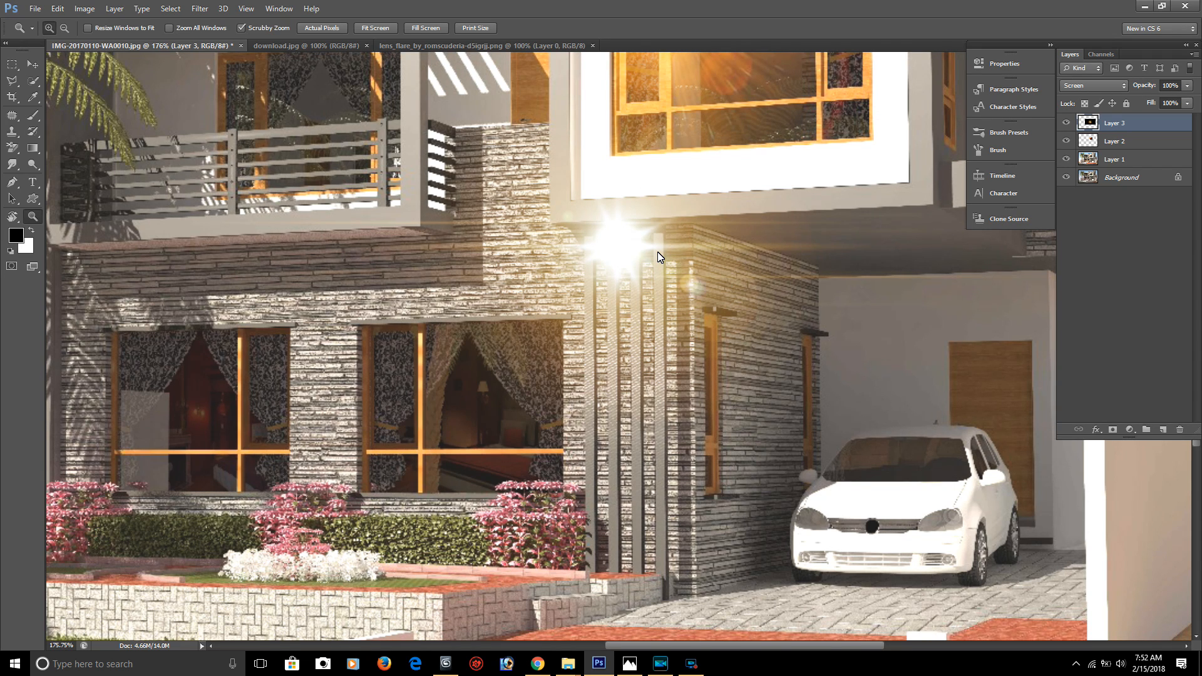
key(ctrl+t)
scroll(657, 256, down, 3)
scroll(651, 235, up, 1)
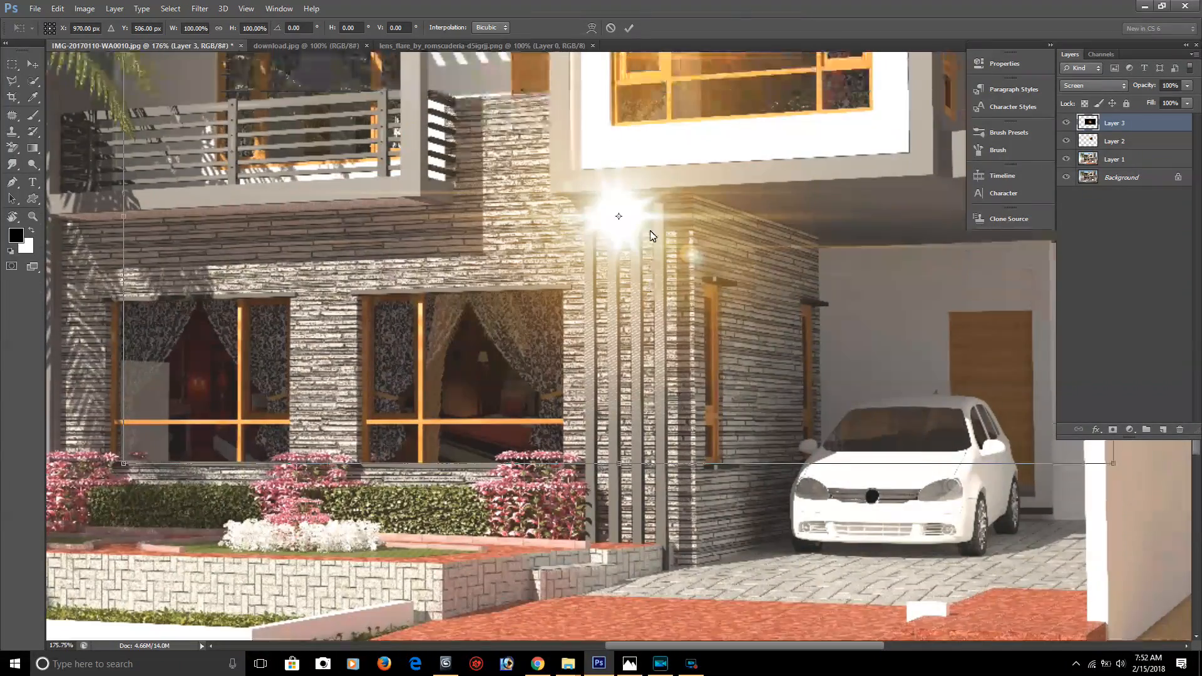
scroll(651, 235, down, 5)
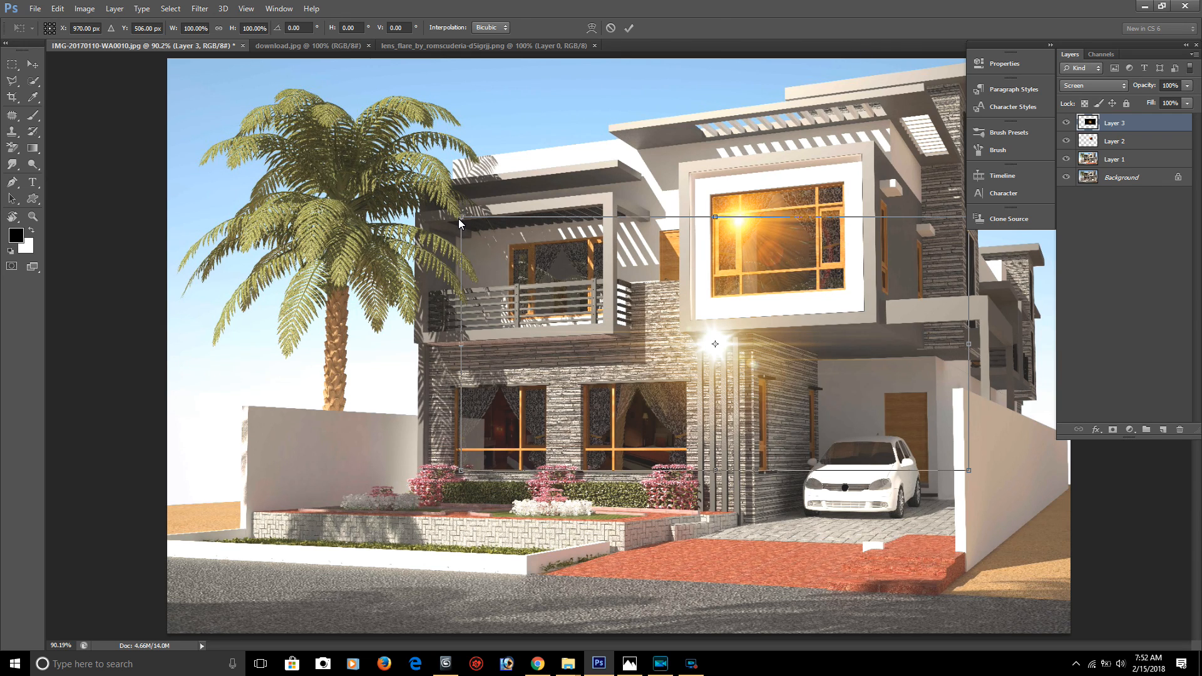
drag(461, 218, 857, 424)
key(Return)
key(z)
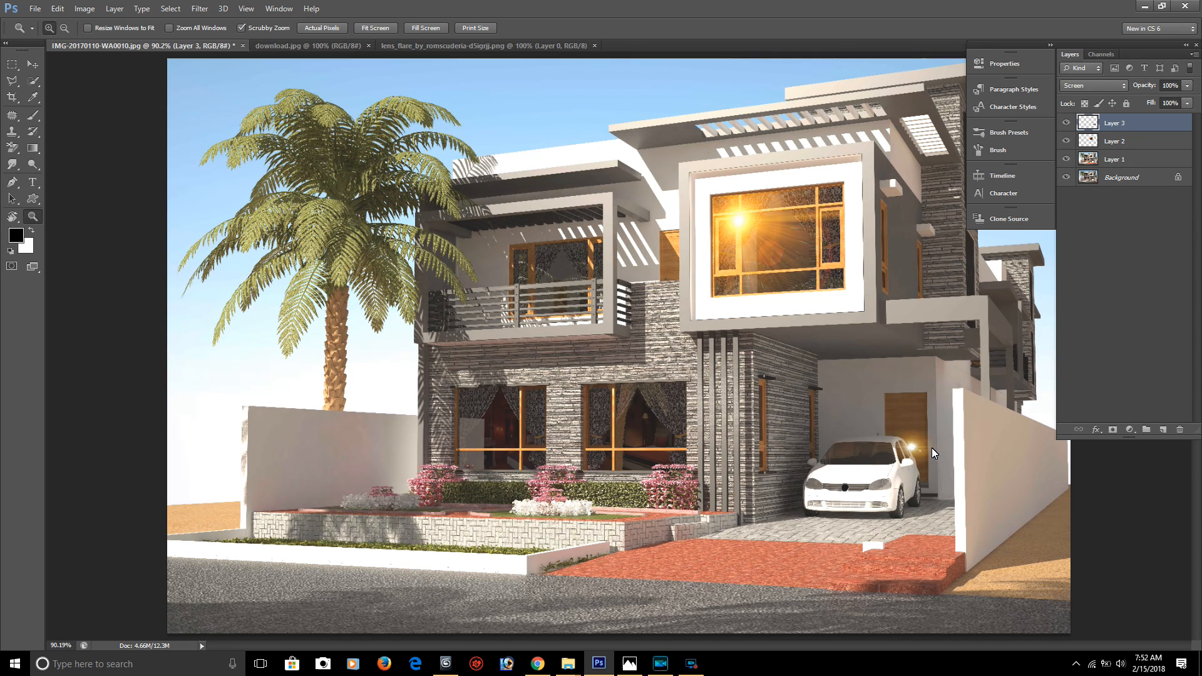
Move the small flare to the underside of the roof overhang's left end and place a duplicate of it near the right end.
key(v)
drag(911, 450, 665, 142)
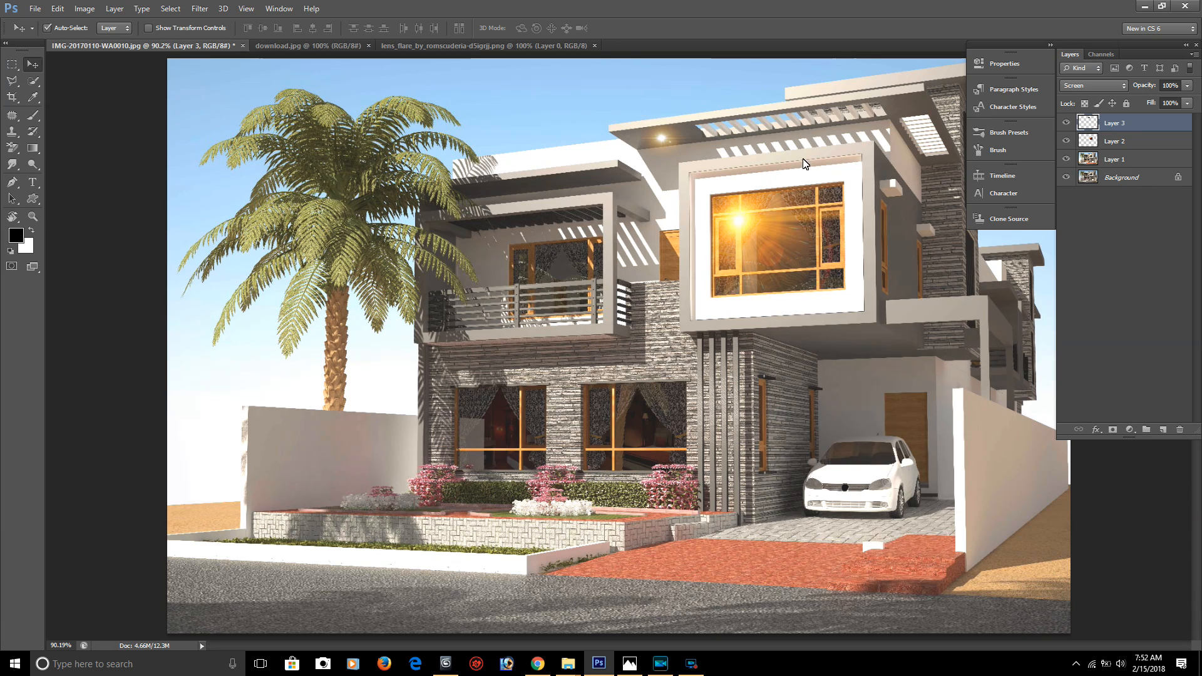
drag(659, 145, 907, 109)
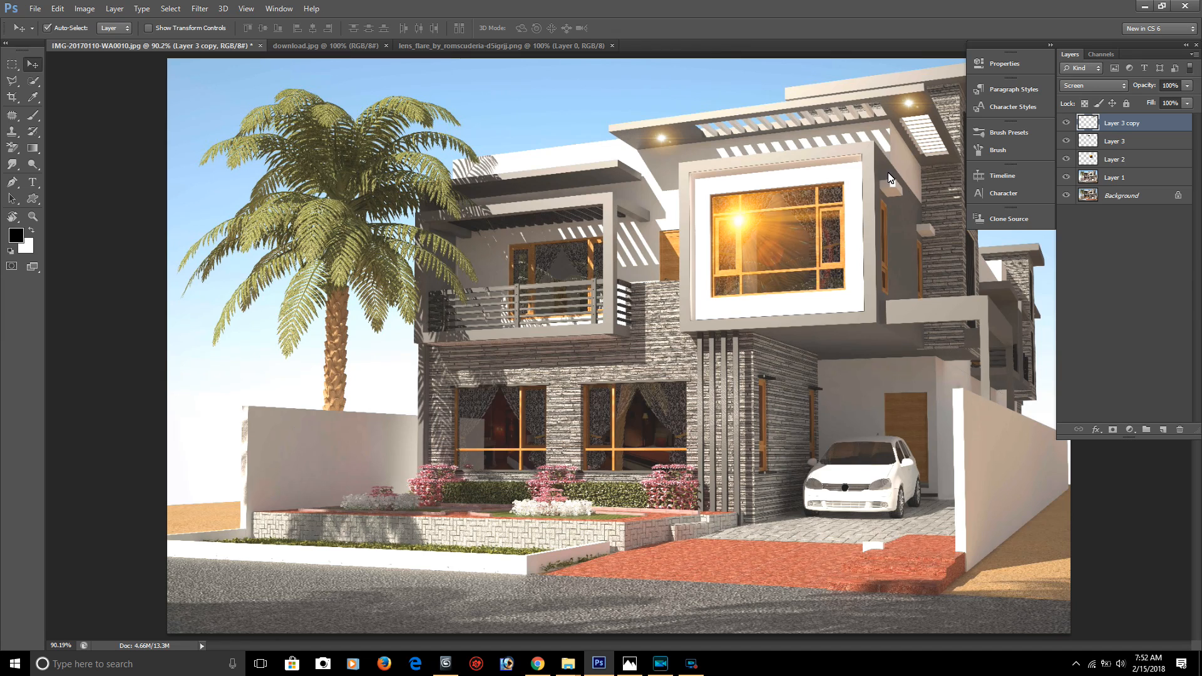